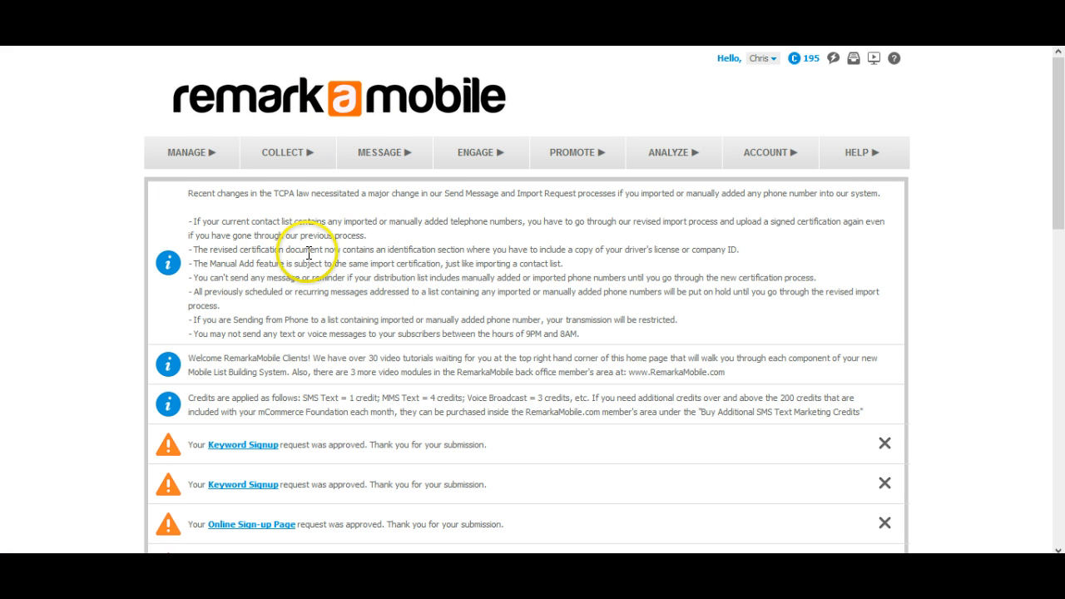
# Open the Send Messages page for creating a new message
pyautogui.moveTo(388, 162)
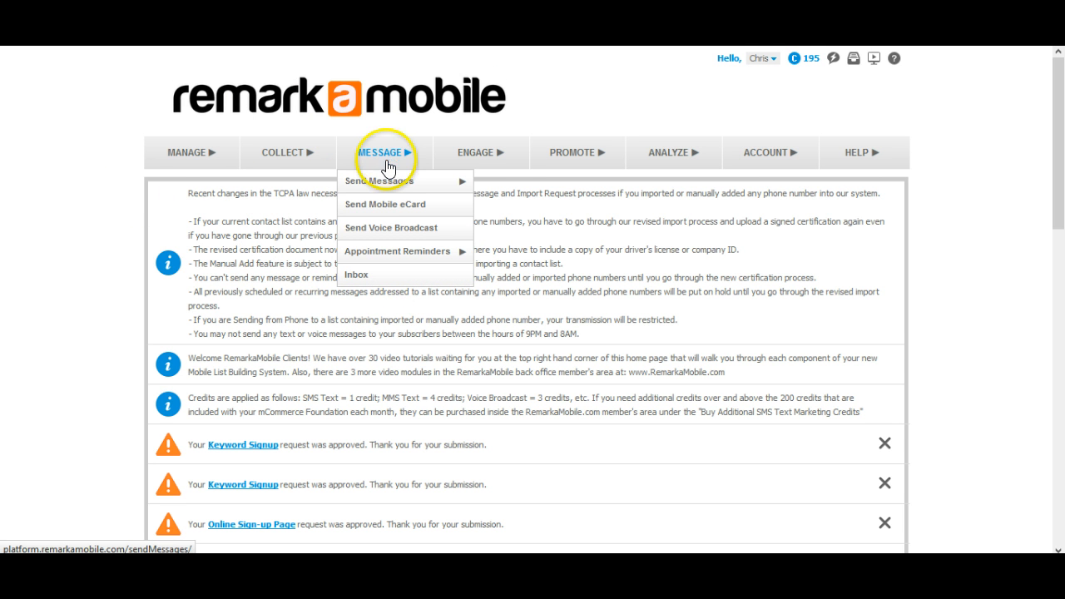
pyautogui.moveTo(388, 188)
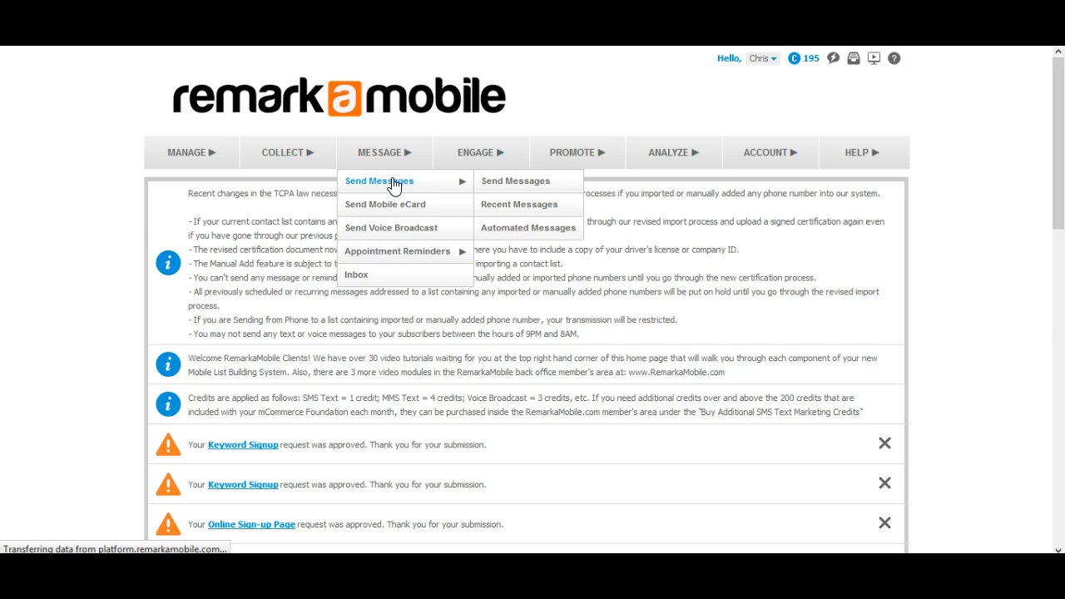
pyautogui.click(501, 185)
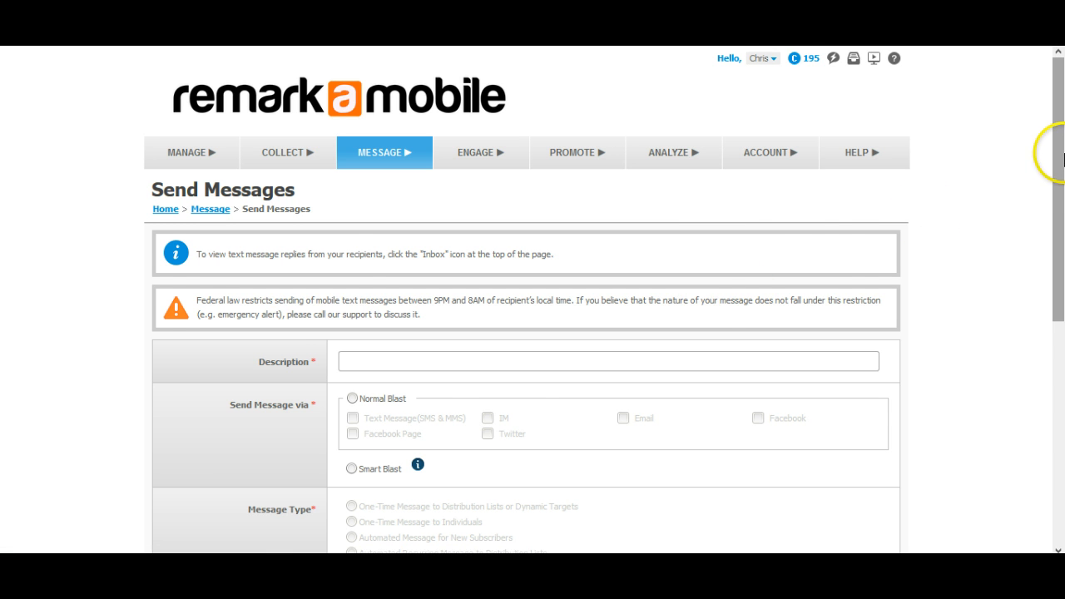
# Set up a Normal Blast via Text Message (SMS & MMS) with the description "Text campaign #1"
pyautogui.moveTo(1053, 154); pyautogui.dragTo(1054, 258)
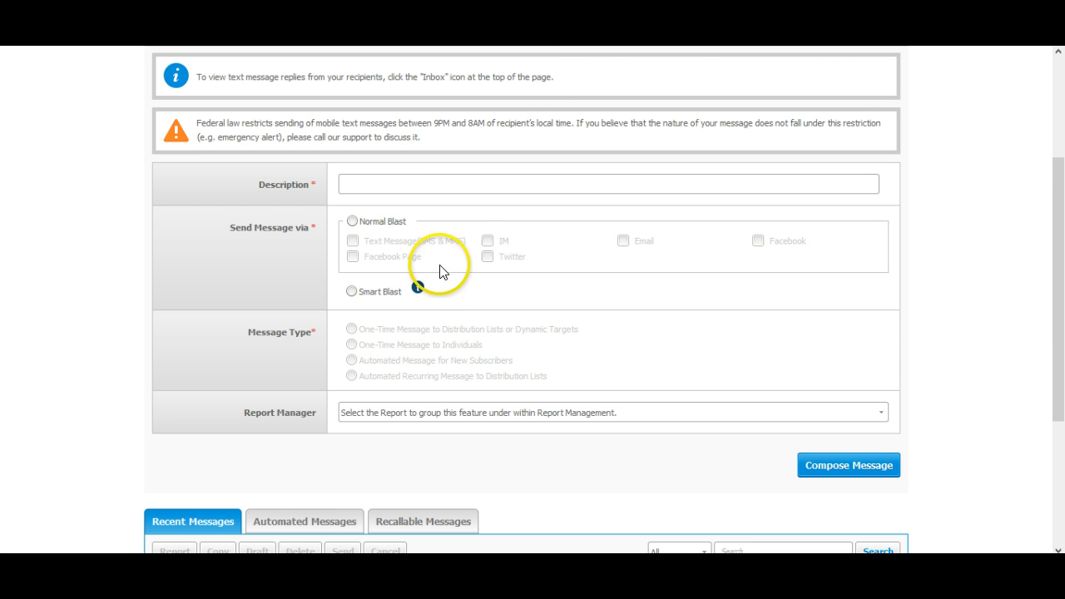
pyautogui.click(352, 221)
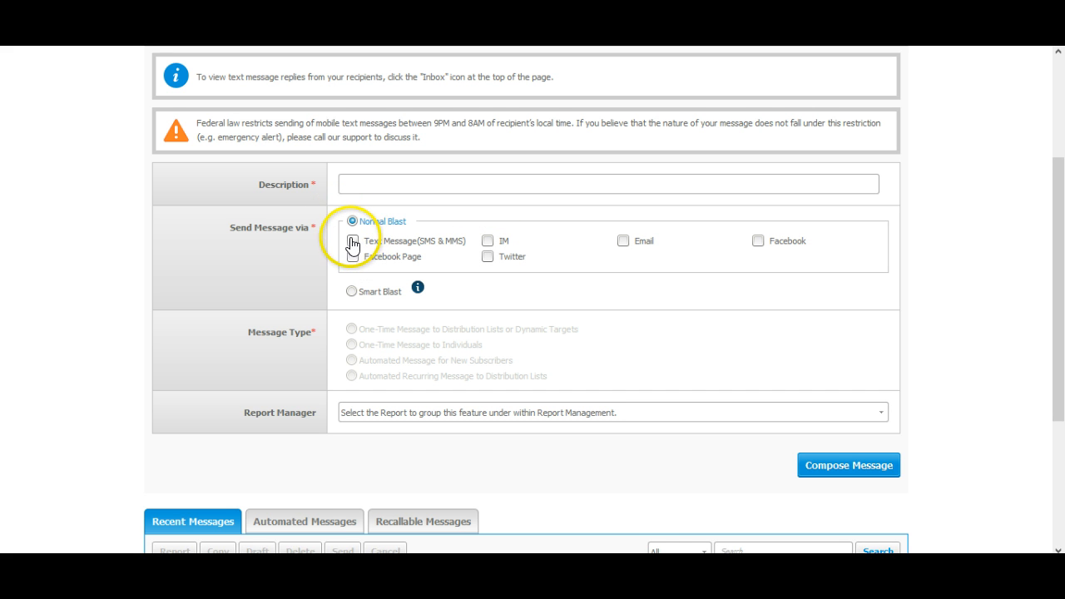
pyautogui.click(353, 241)
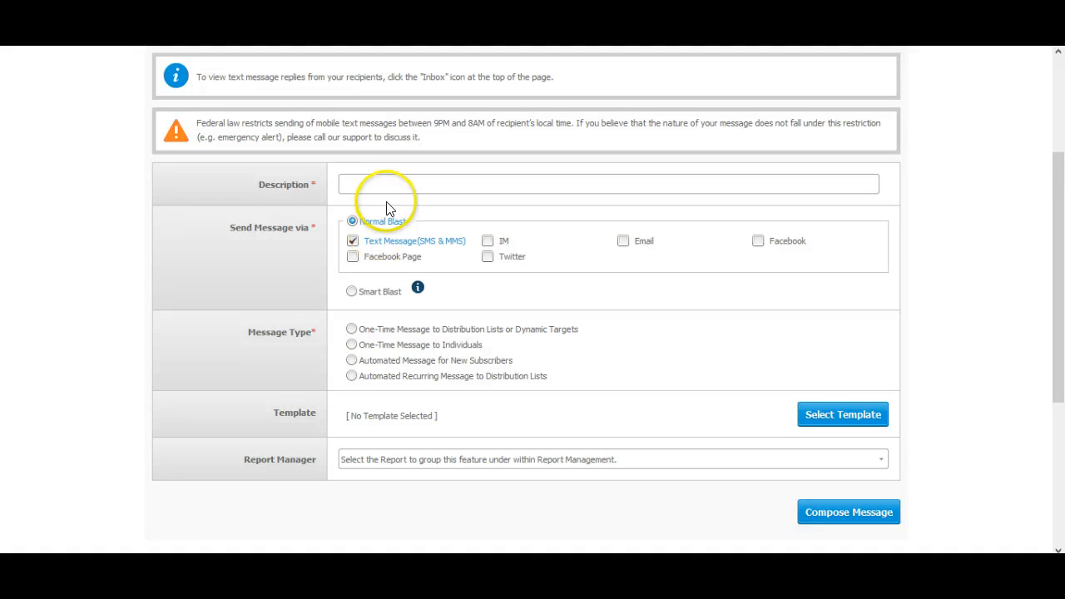
pyautogui.click(397, 182)
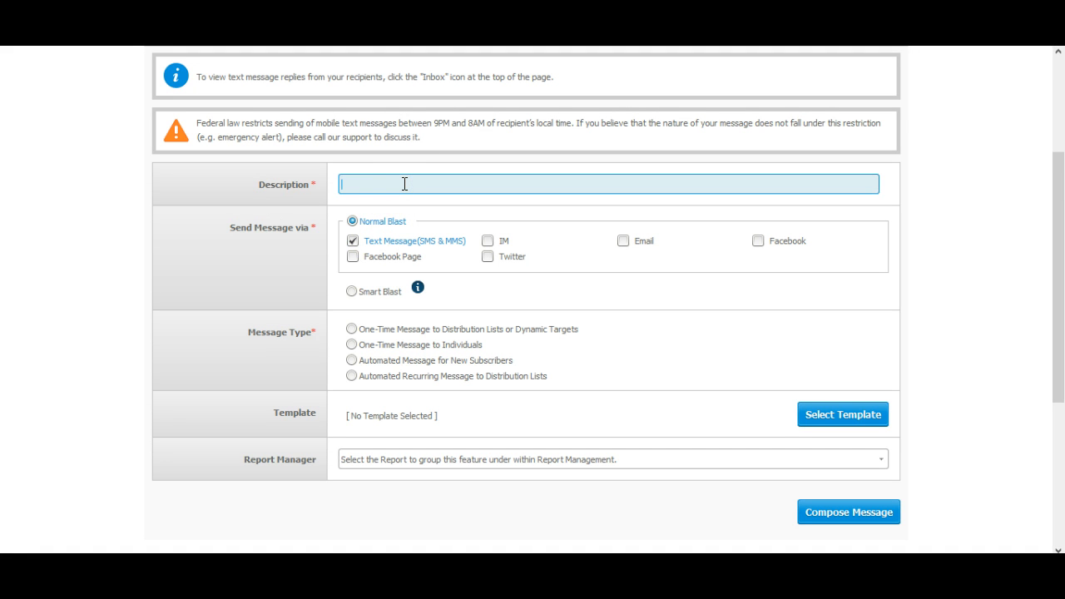
pyautogui.write('Text campaign #1')
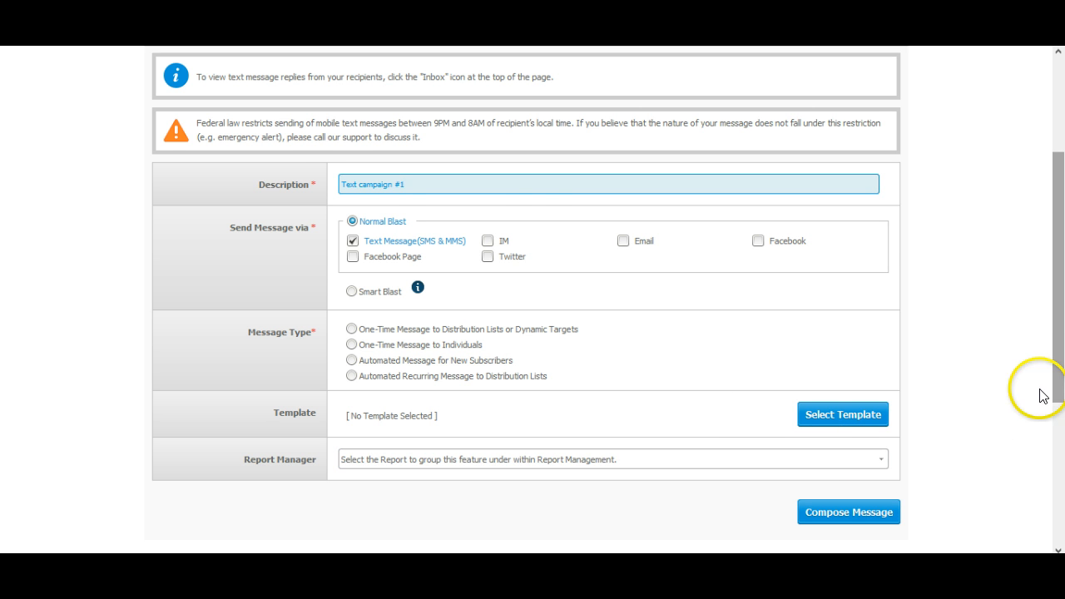
# Group the message under the "contest (contest)" report in the Report Manager setting
pyautogui.moveTo(1056, 358); pyautogui.dragTo(1058, 416)
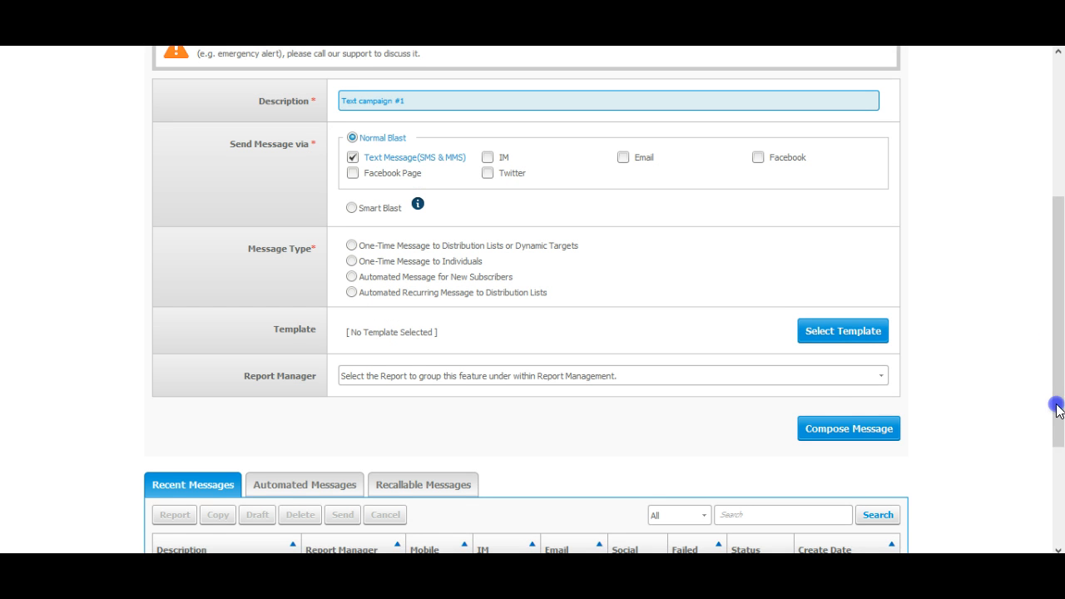
pyautogui.click(884, 379)
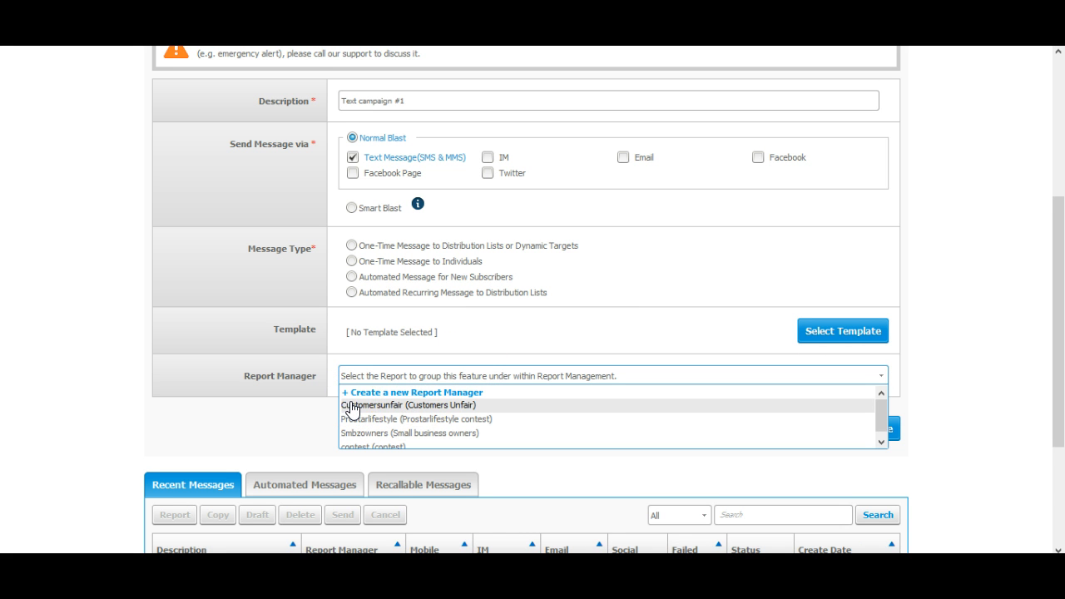
pyautogui.click(883, 443)
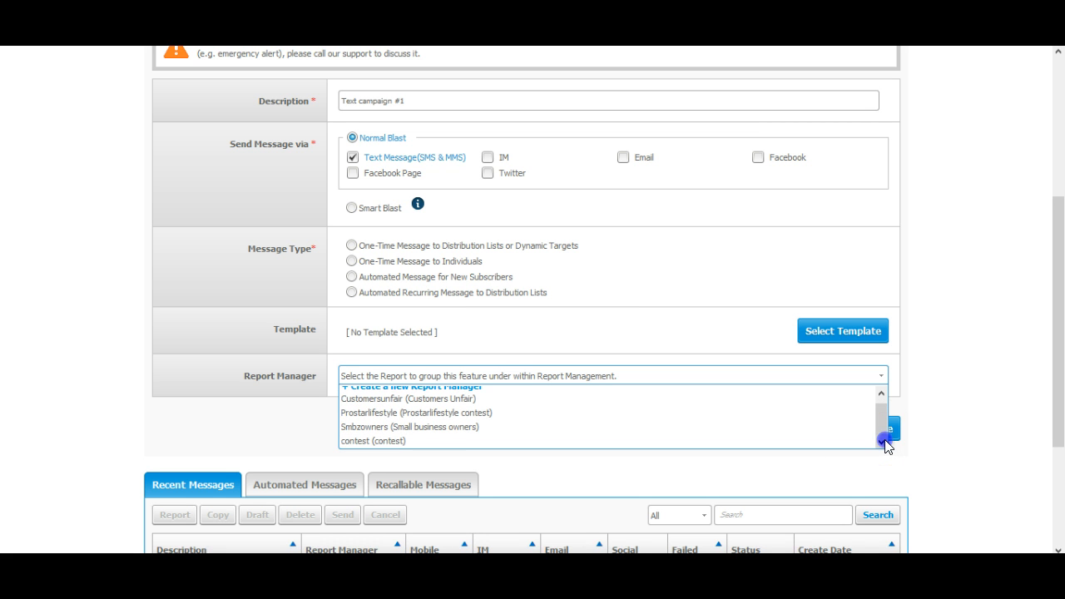
pyautogui.click(385, 441)
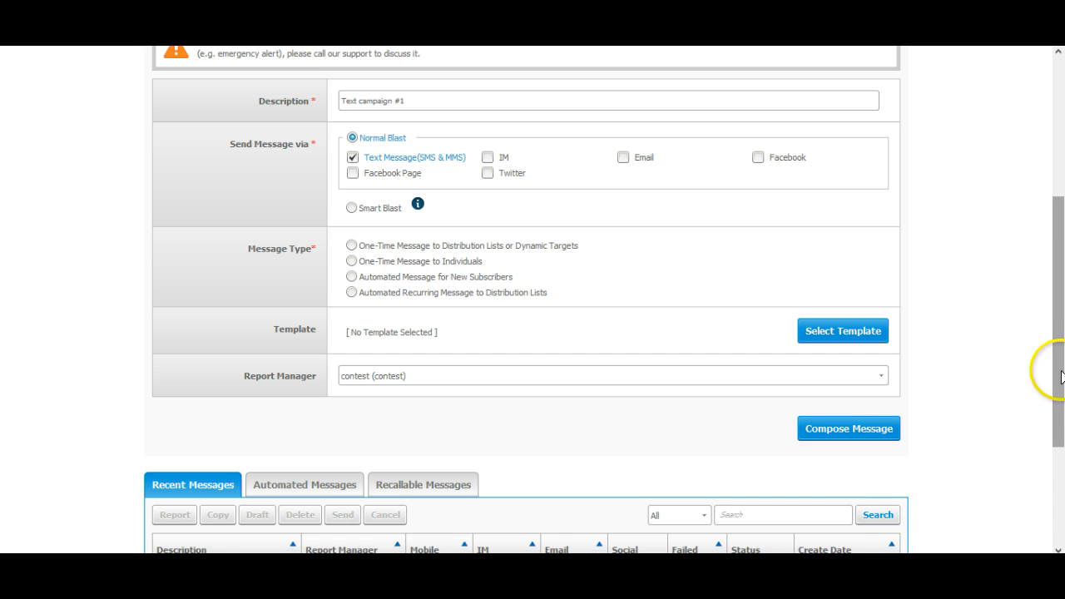
# Try to proceed to composing the message without choosing a message type
pyautogui.click(830, 431)
pyautogui.click(857, 431)
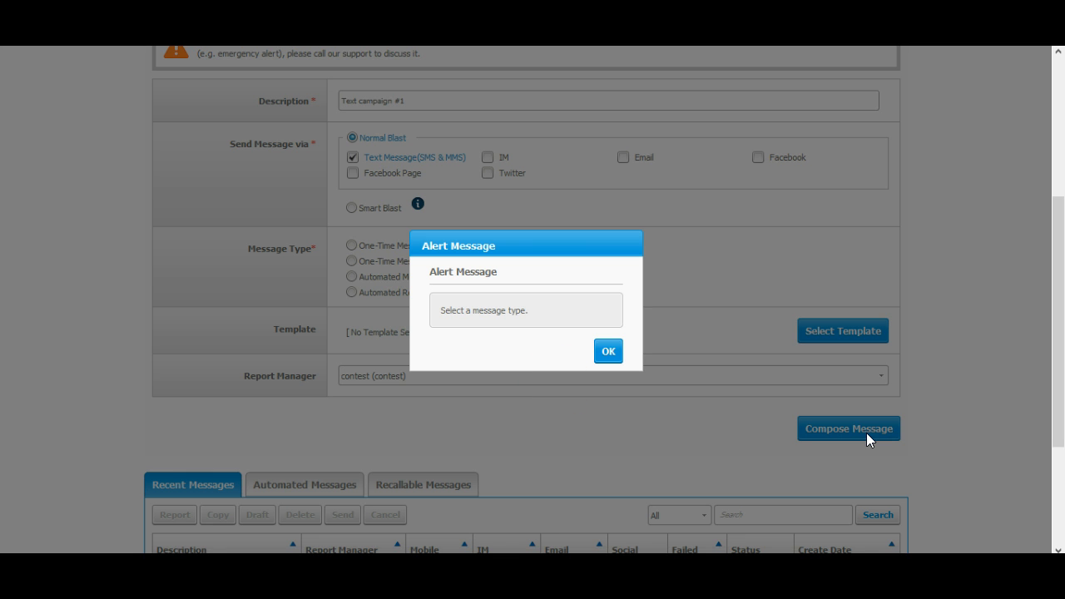
pyautogui.click(609, 351)
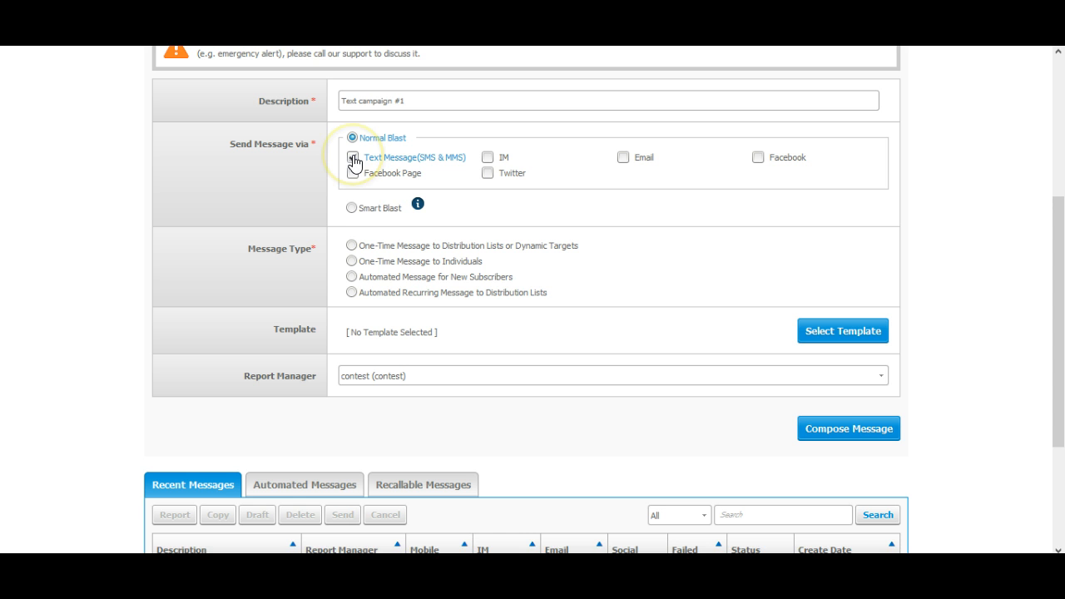
# Switch delivery to Smart Blast and back to Normal Blast with Text Message (SMS & MMS), and retry composing the message
pyautogui.click(352, 207)
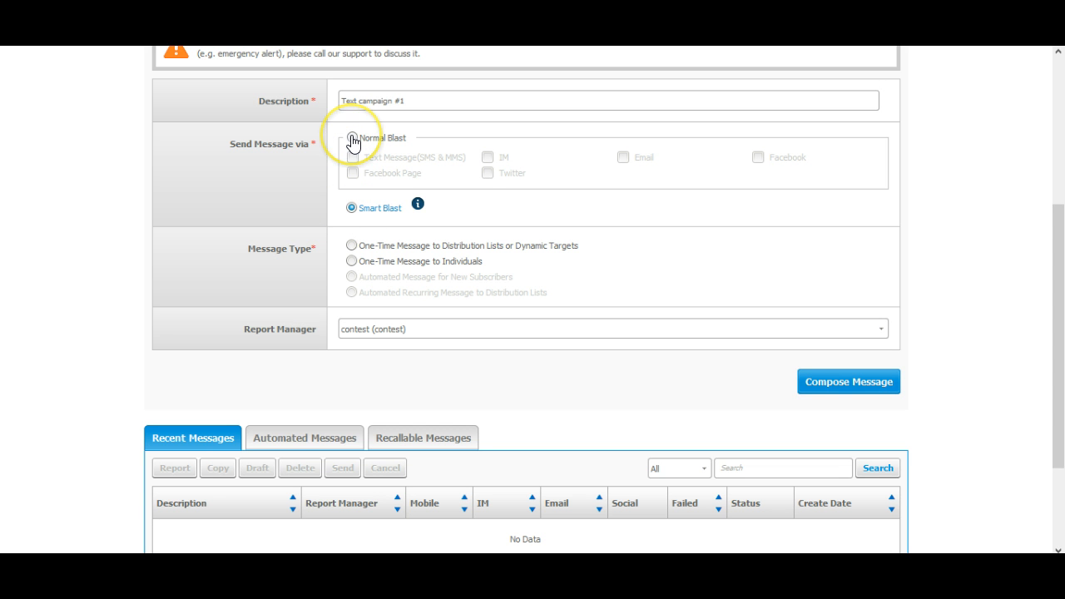
pyautogui.click(352, 138)
pyautogui.click(352, 157)
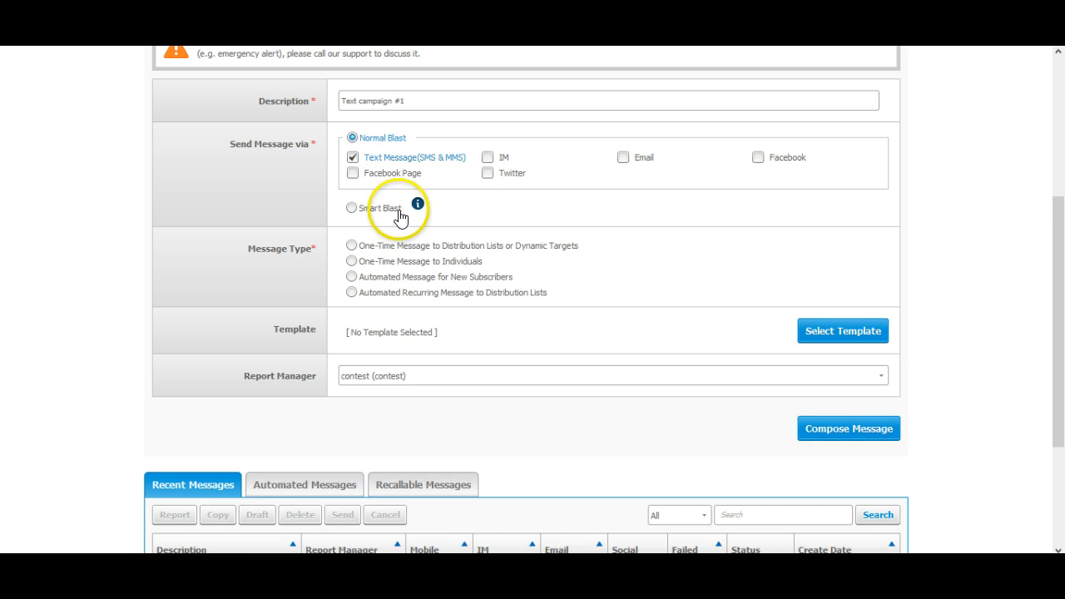
pyautogui.click(849, 429)
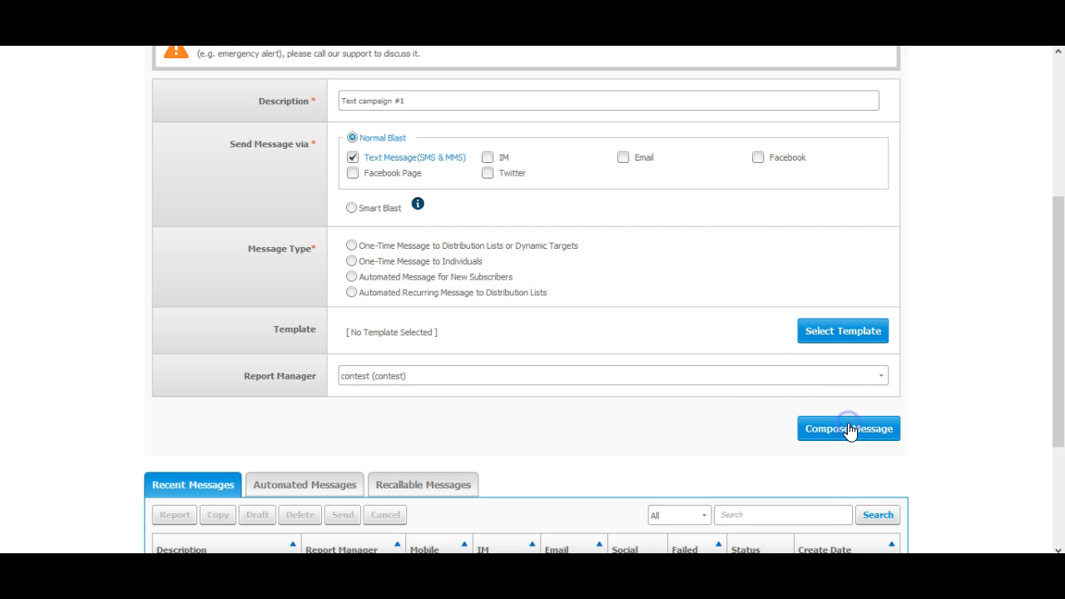
pyautogui.click(608, 351)
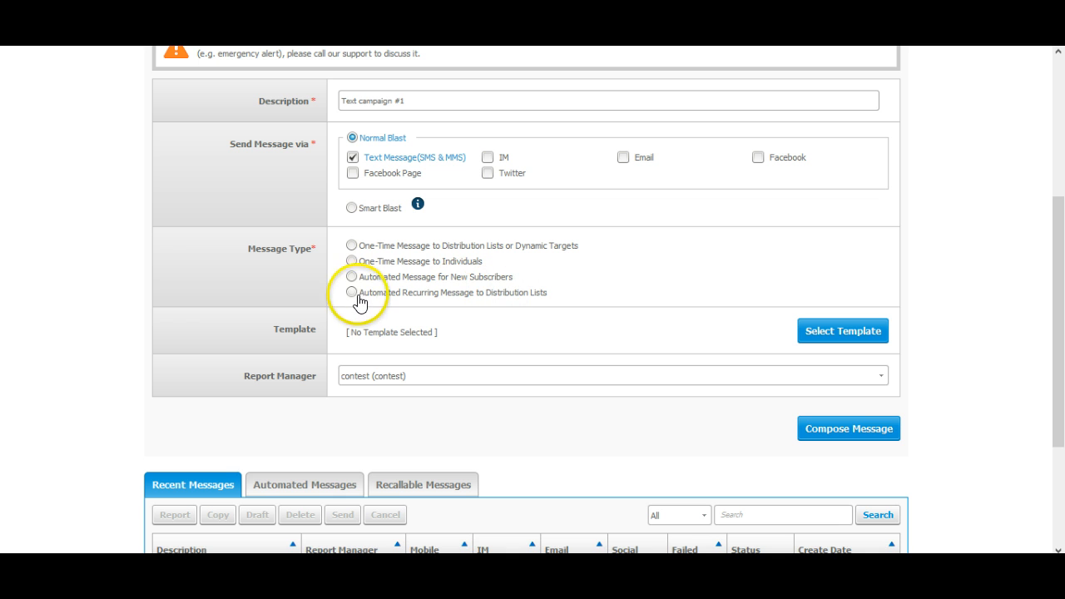
# Try the one-time and new-subscriber message types in turn to compare their send time options
pyautogui.click(351, 293)
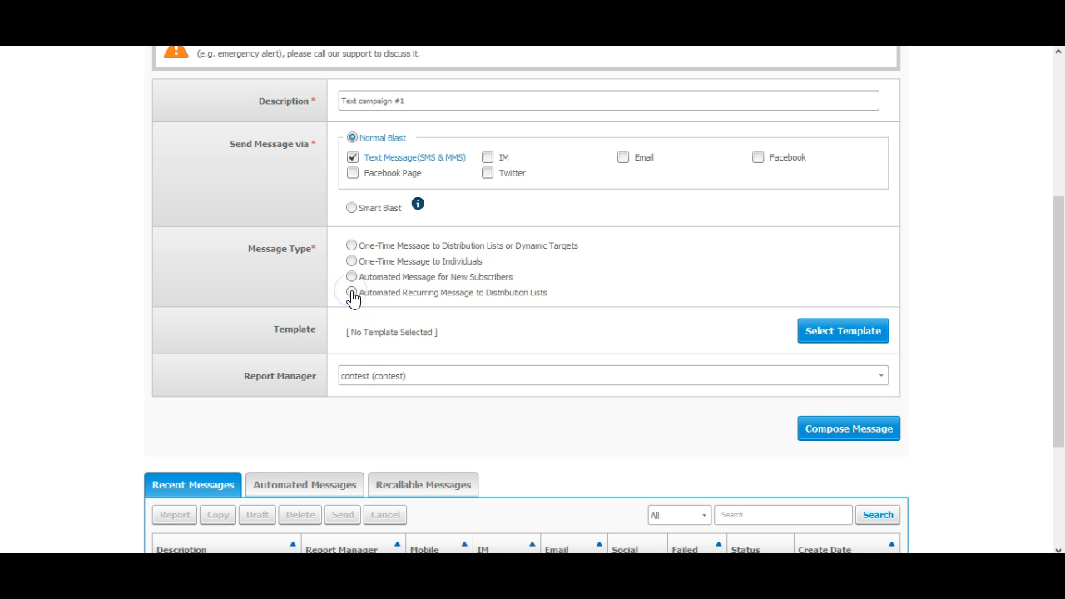
pyautogui.click(350, 246)
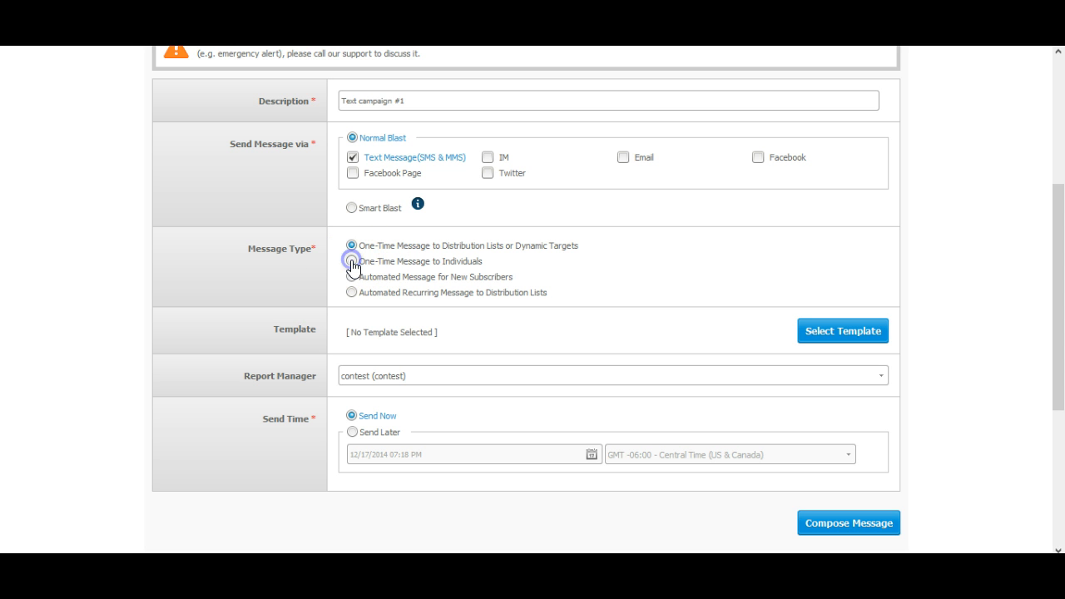
pyautogui.click(351, 261)
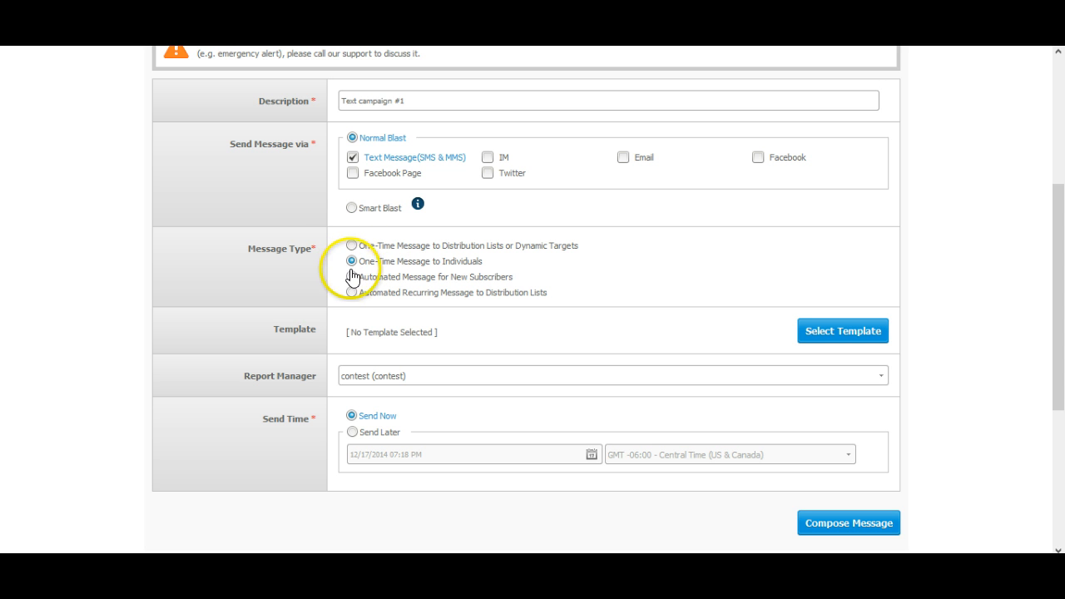
pyautogui.click(352, 277)
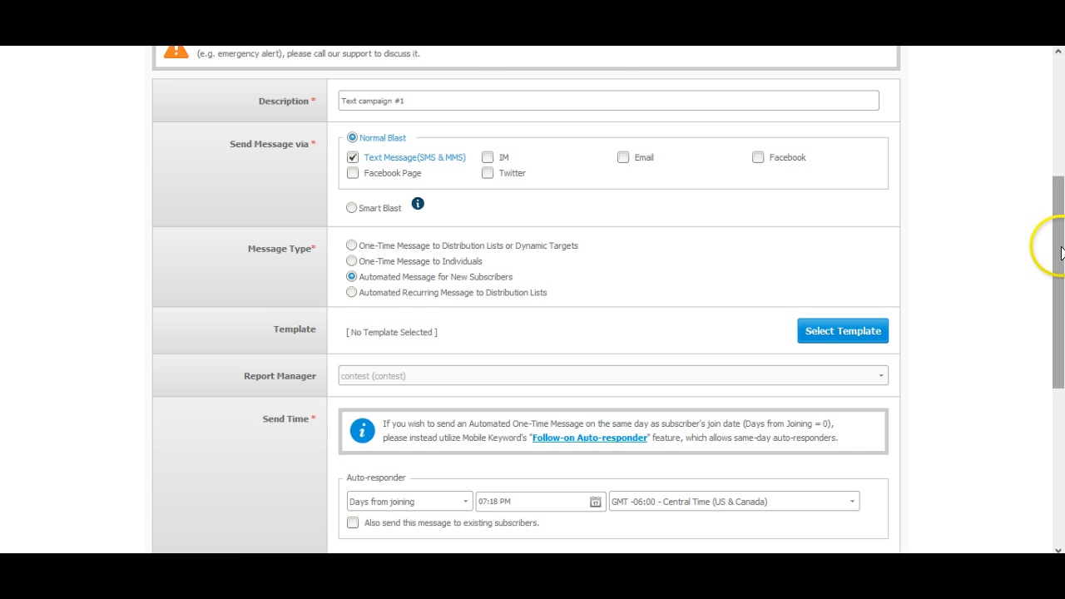
pyautogui.moveTo(1056, 249); pyautogui.dragTo(1059, 299)
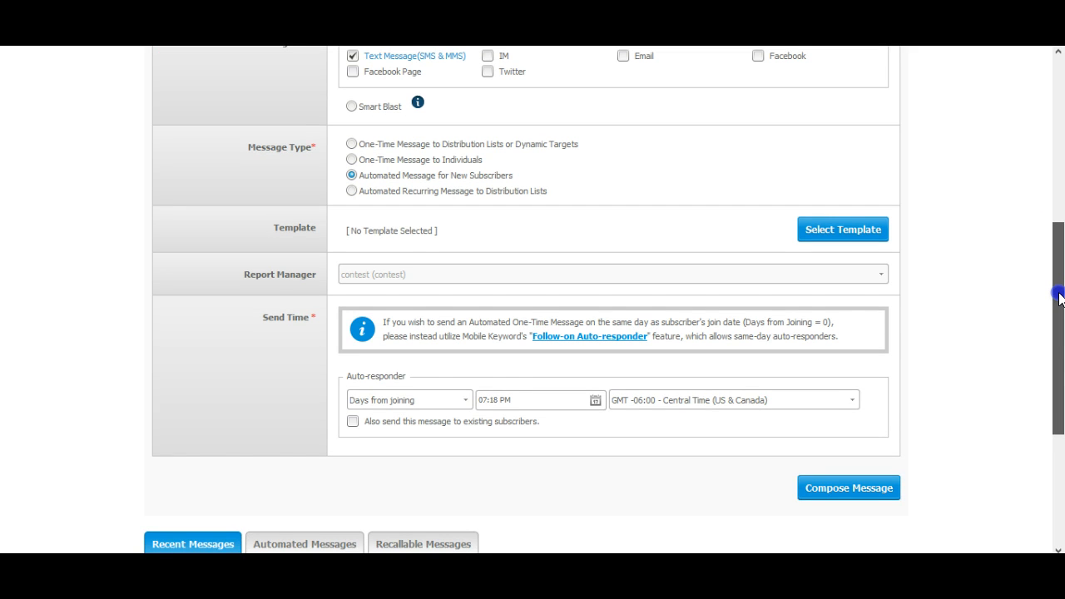
pyautogui.moveTo(1059, 300); pyautogui.dragTo(1057, 275)
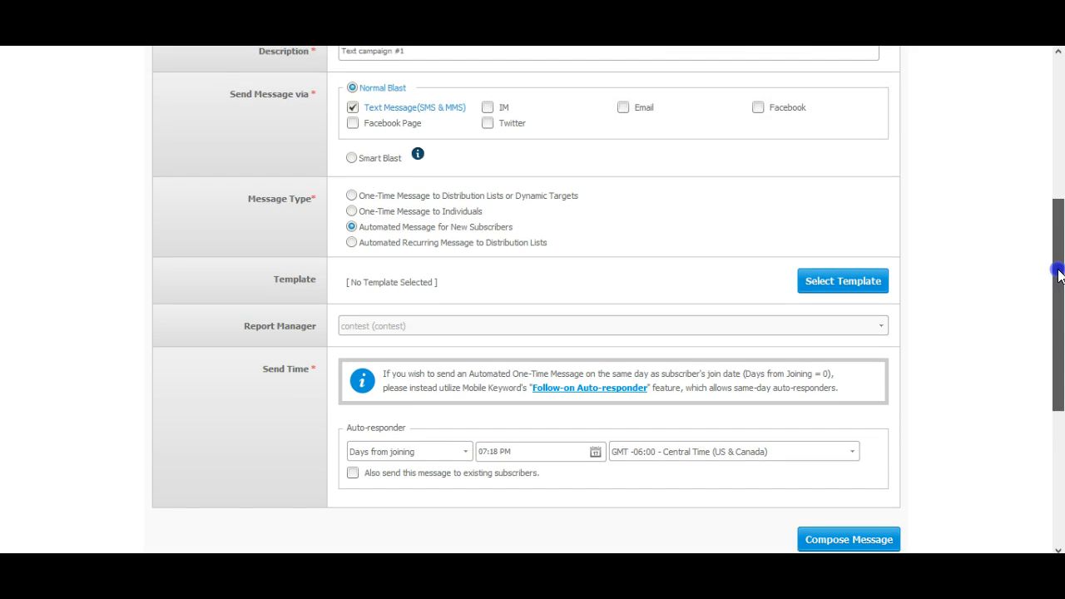
# Choose Automated Recurring Message to Distribution Lists as the message type and set its recurring interval to Month
pyautogui.click(350, 247)
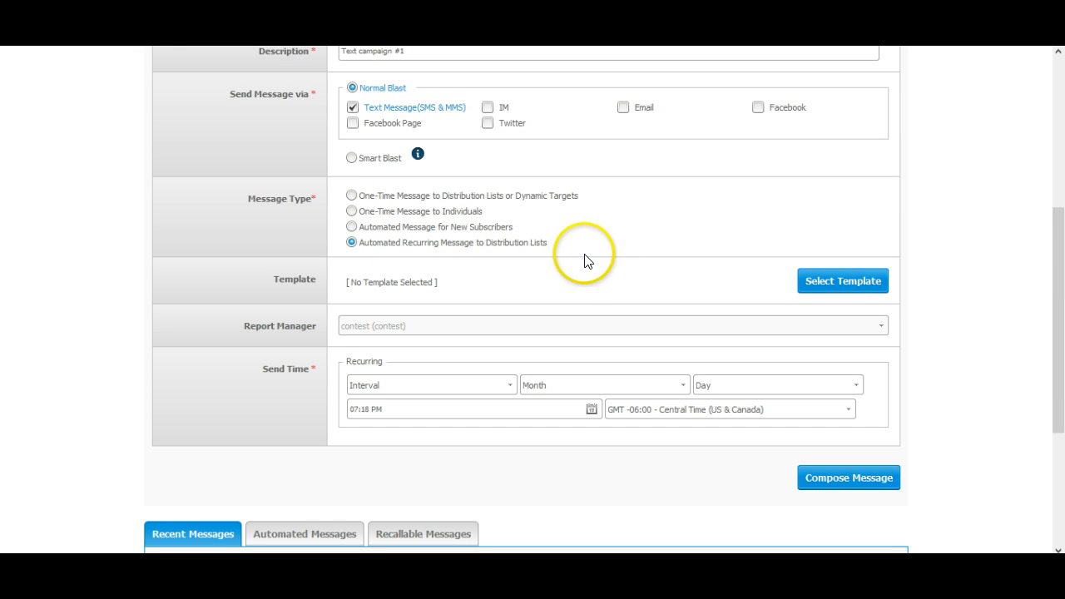
pyautogui.click(509, 387)
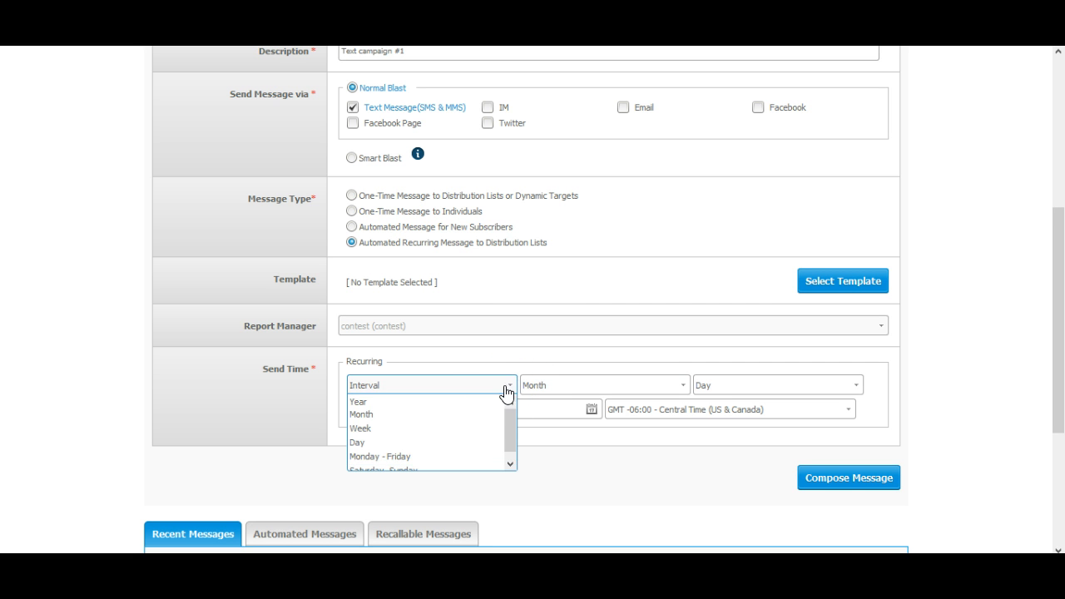
pyautogui.click(471, 416)
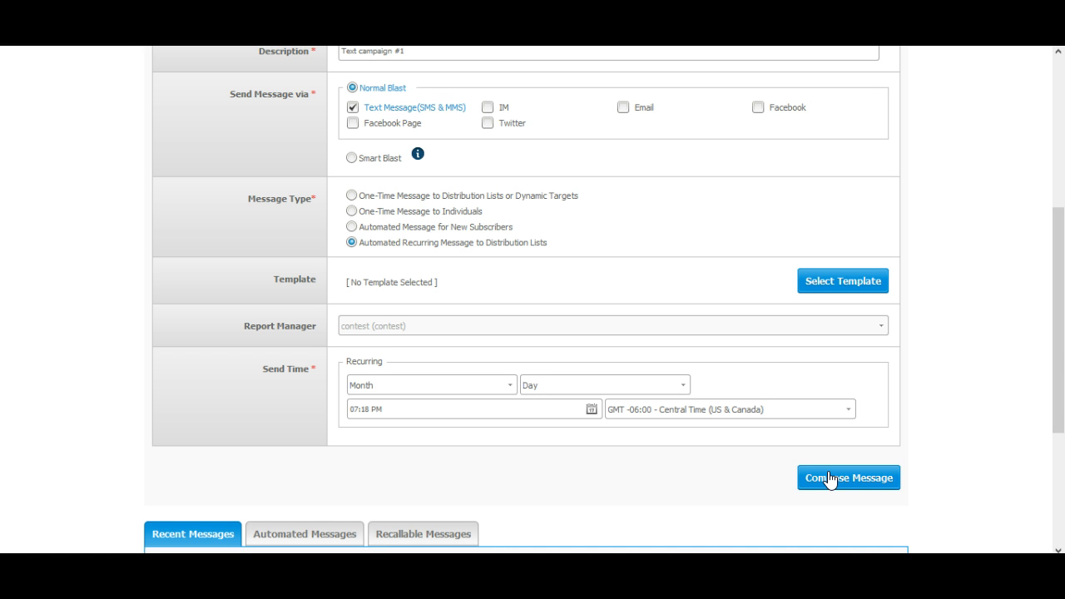
pyautogui.moveTo(1052, 344); pyautogui.dragTo(1056, 366)
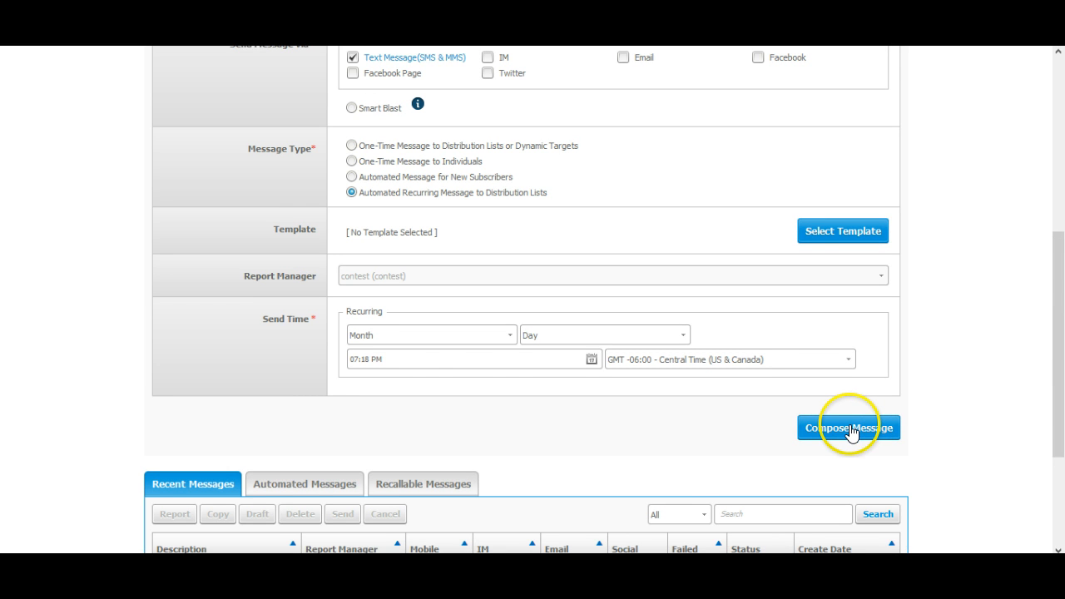
pyautogui.click(511, 337)
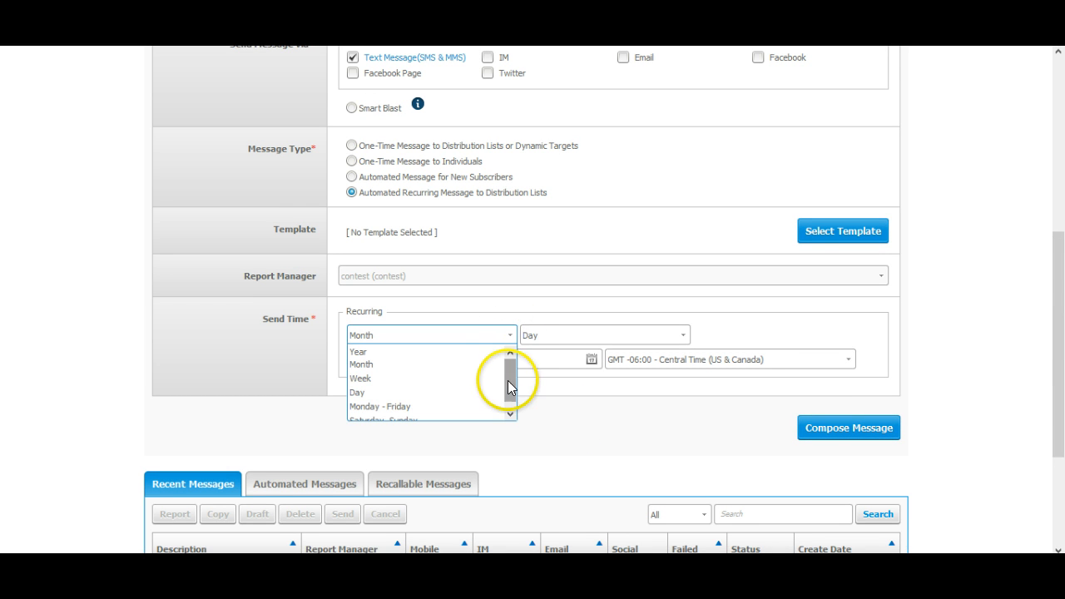
pyautogui.click(421, 363)
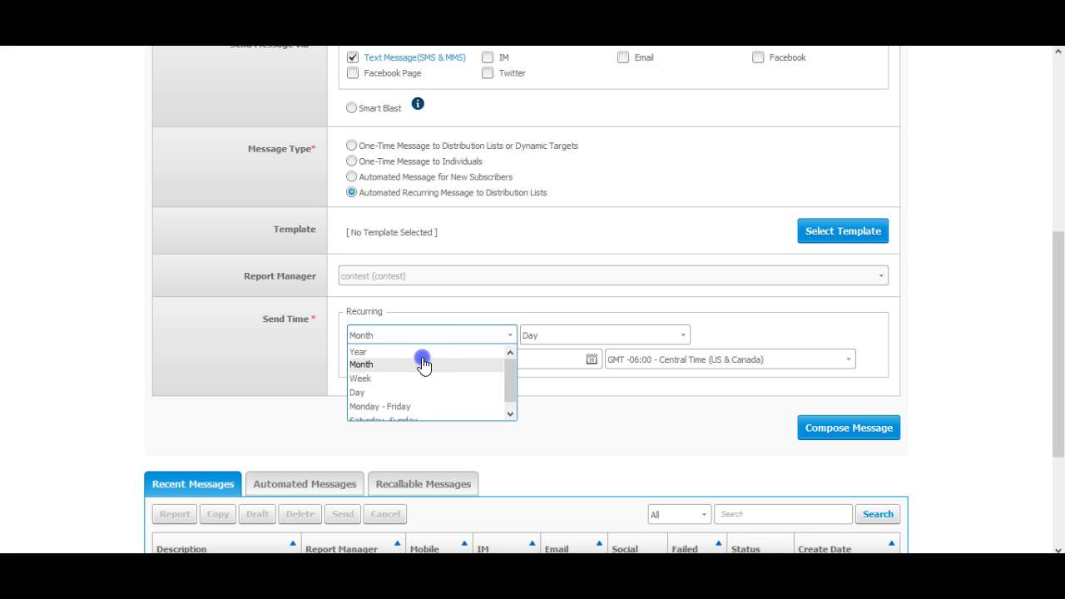
# Set the recurring message's send day to 15
pyautogui.click(682, 337)
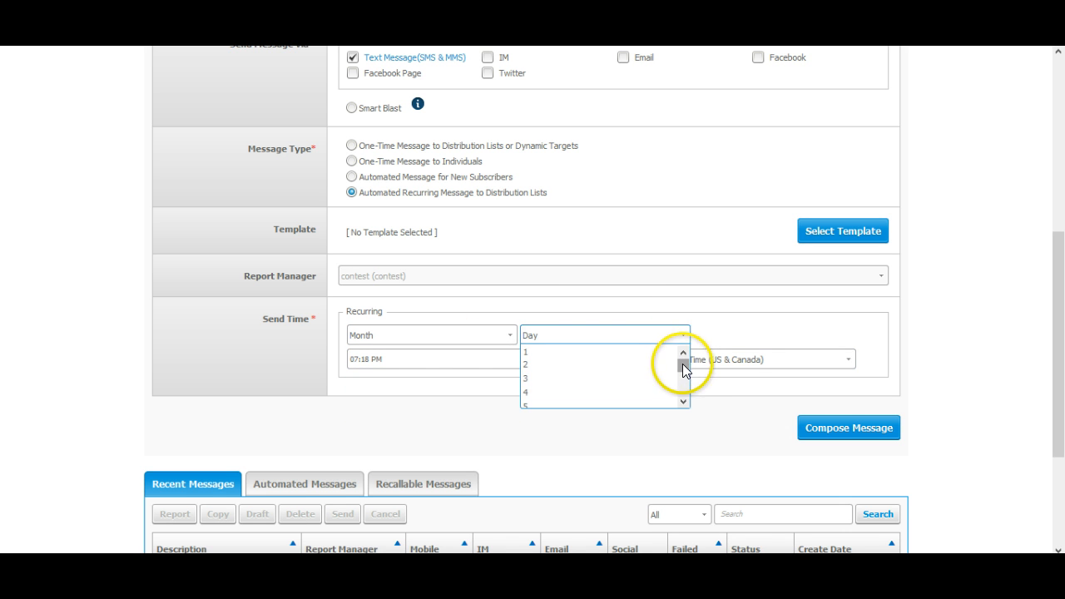
pyautogui.moveTo(683, 371)
pyautogui.mouseDown()
pyautogui.moveTo(682, 398)
pyautogui.moveTo(681, 379)
pyautogui.mouseUp()
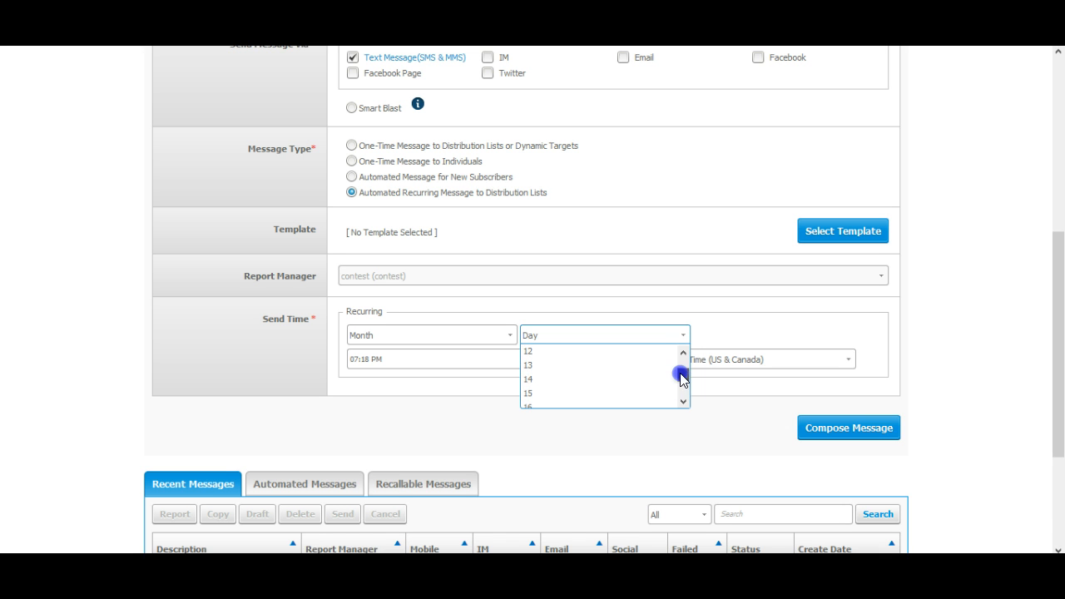
pyautogui.click(570, 394)
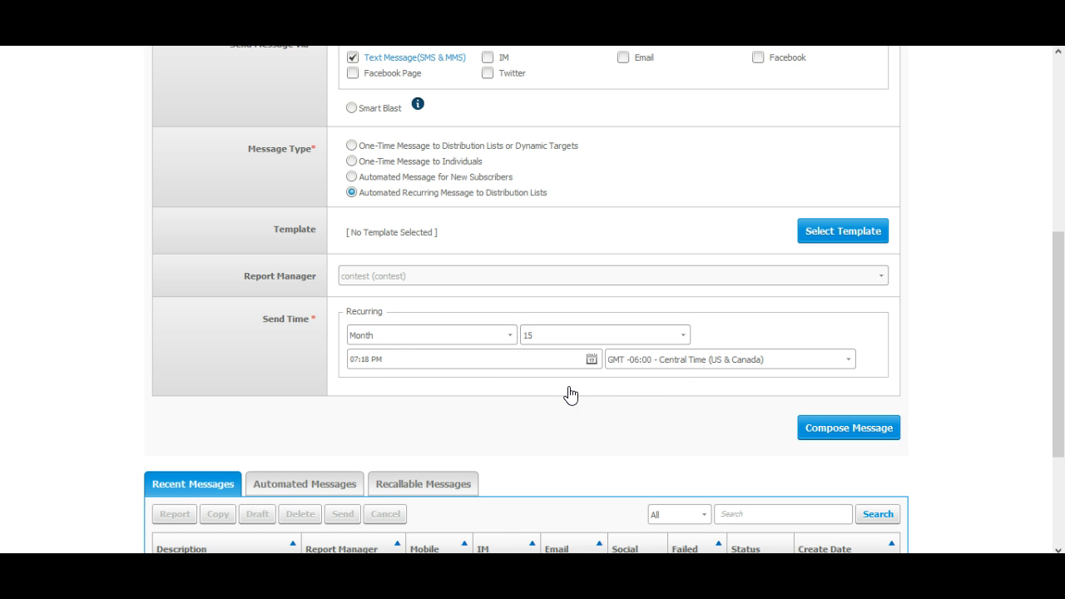
# Set the recurring message's send time to 10:30 AM
pyautogui.click(383, 371)
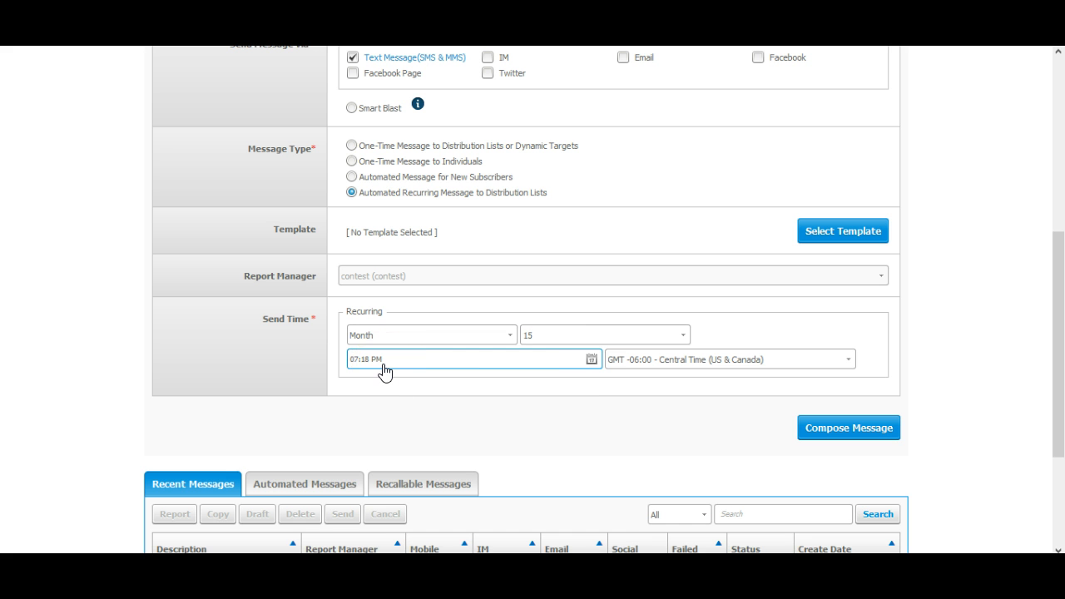
pyautogui.click(590, 360)
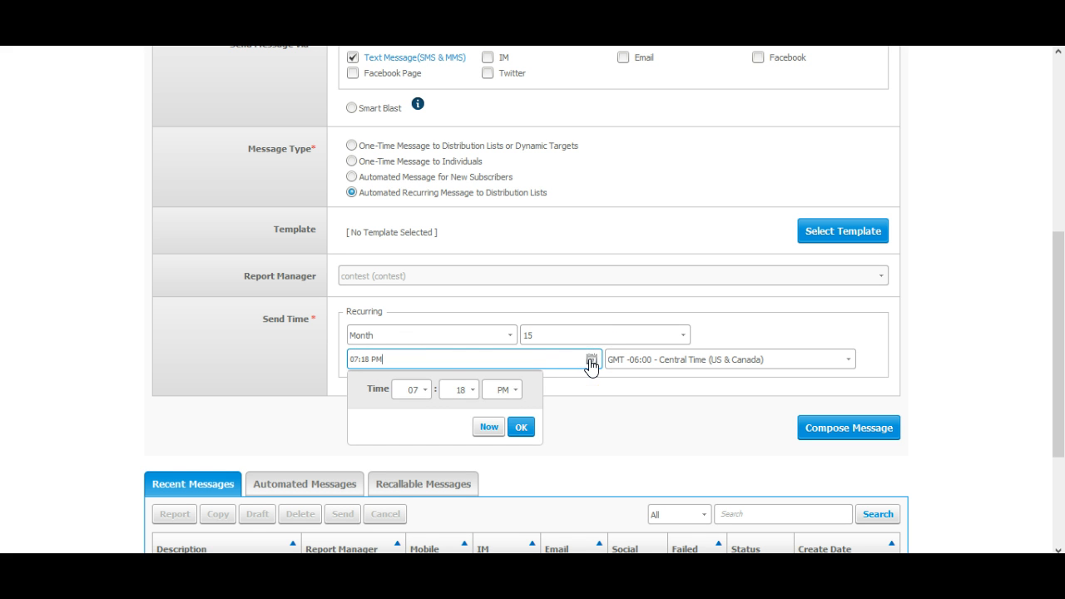
pyautogui.click(422, 393)
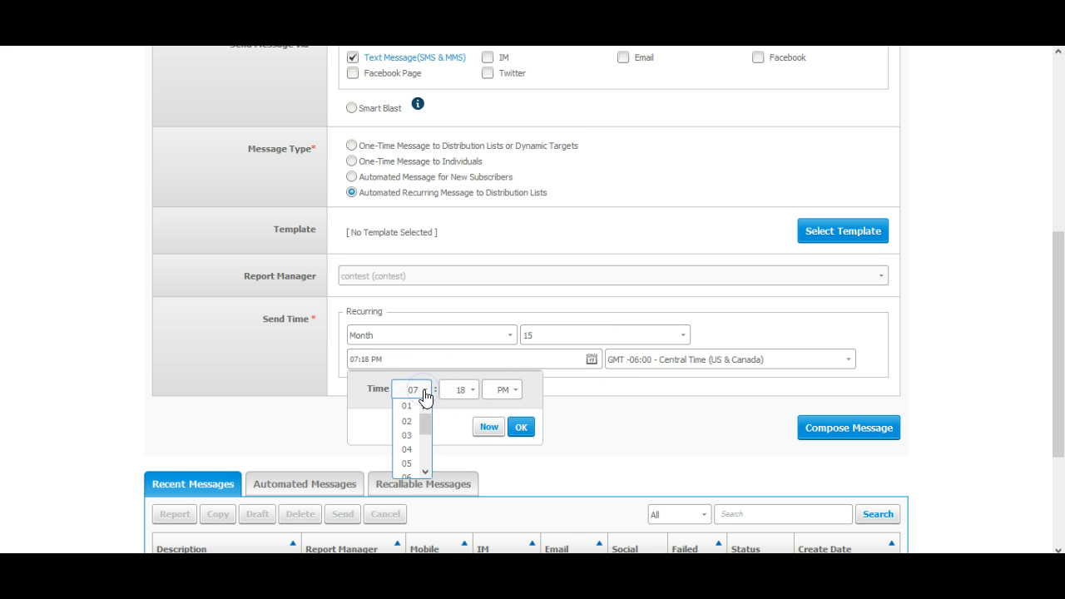
pyautogui.moveTo(420, 422); pyautogui.dragTo(426, 449)
pyautogui.click(407, 459)
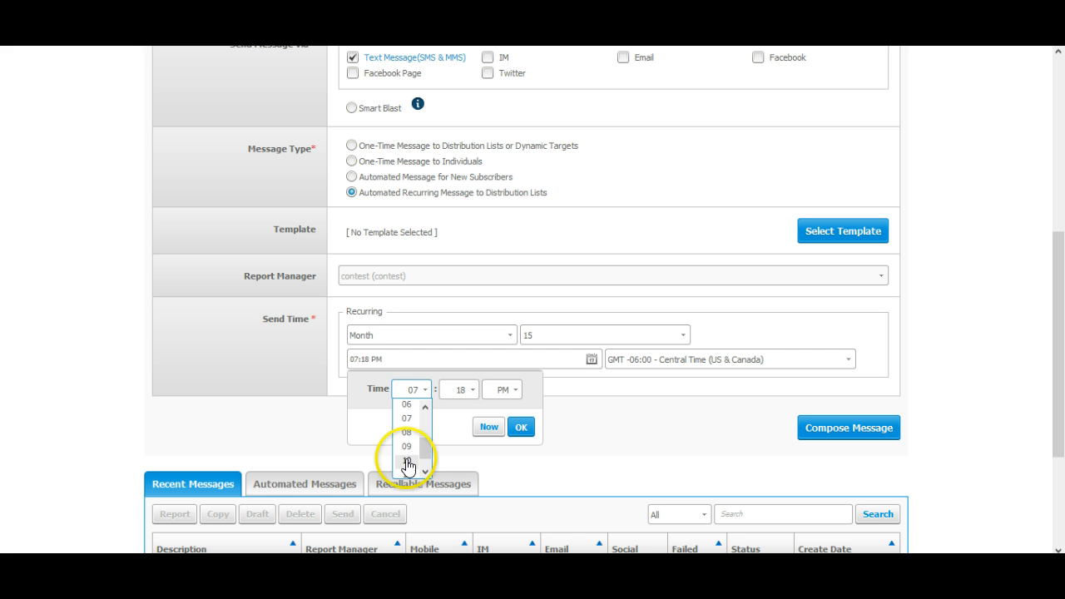
pyautogui.click(462, 391)
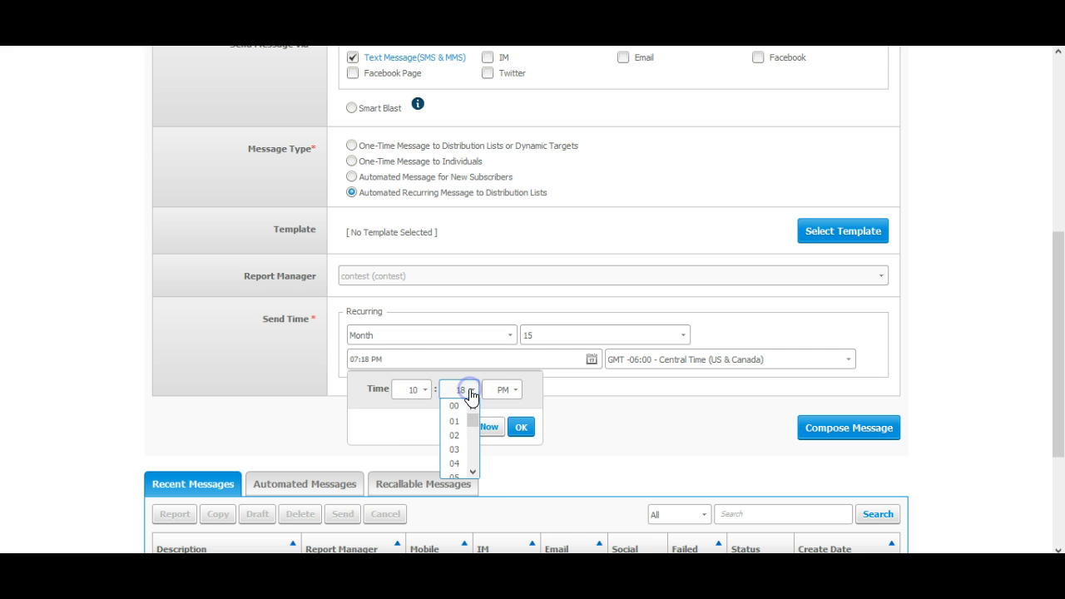
pyautogui.click(473, 471)
pyautogui.click(455, 455)
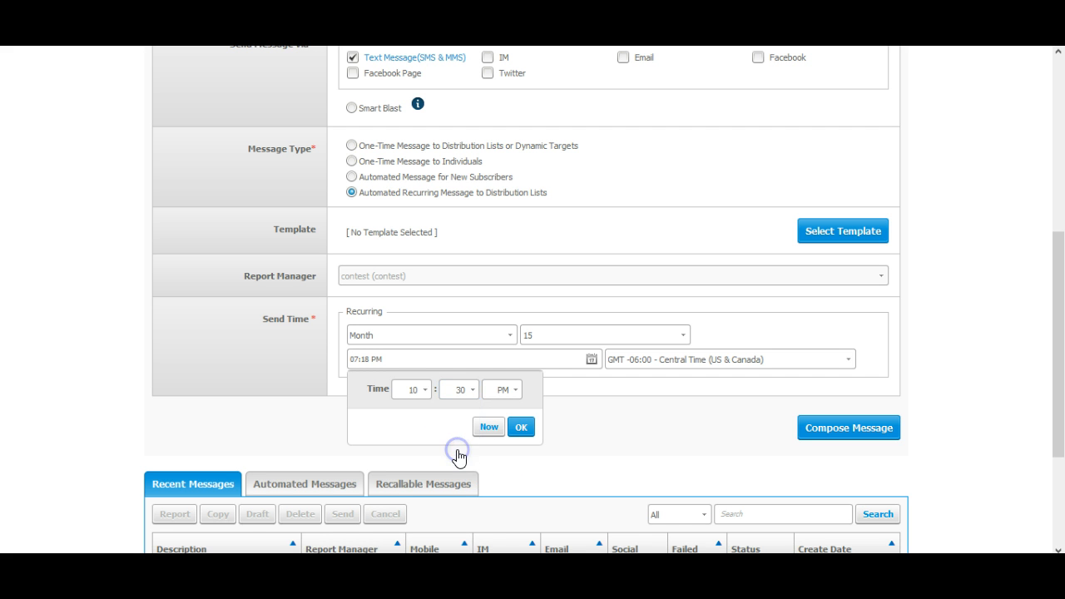
pyautogui.click(516, 391)
pyautogui.click(502, 406)
pyautogui.click(523, 430)
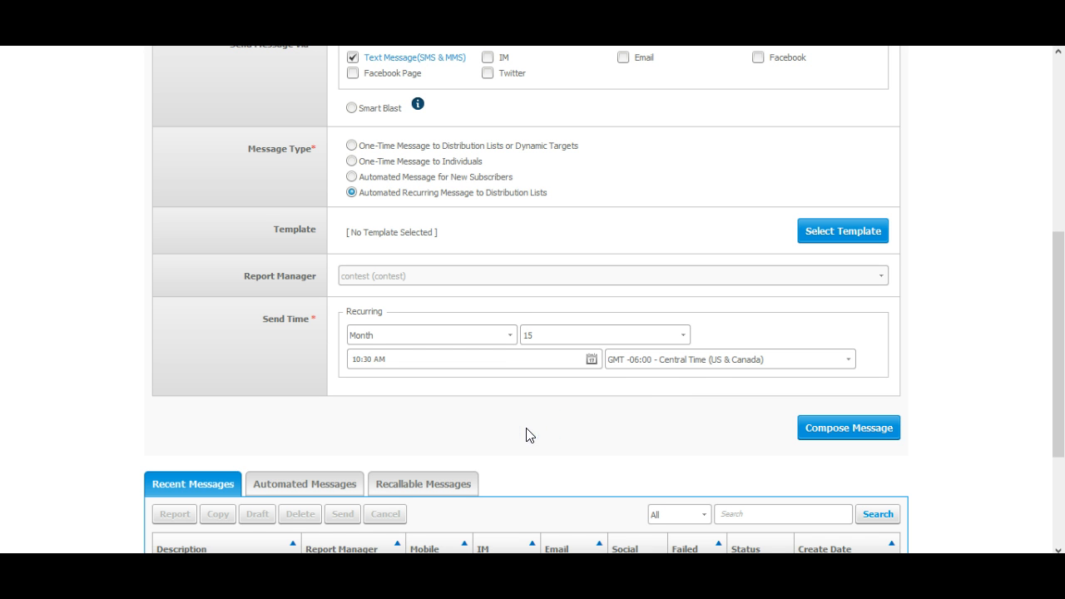
# Check the time zone choices, keep GMT -06:00 Central Time (US & Canada), and proceed to composing the message
pyautogui.click(662, 371)
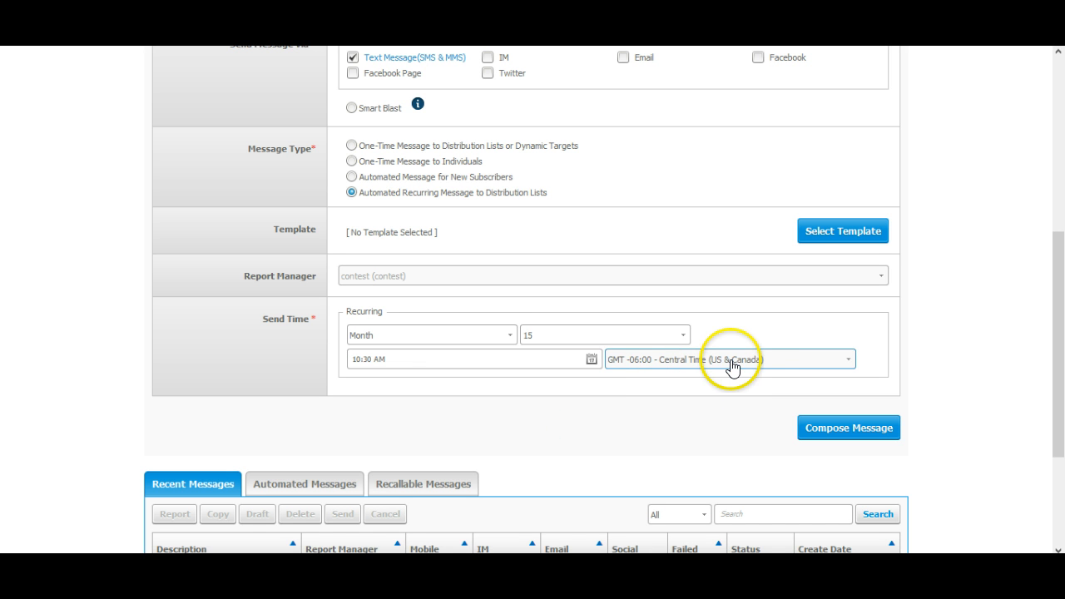
pyautogui.click(848, 361)
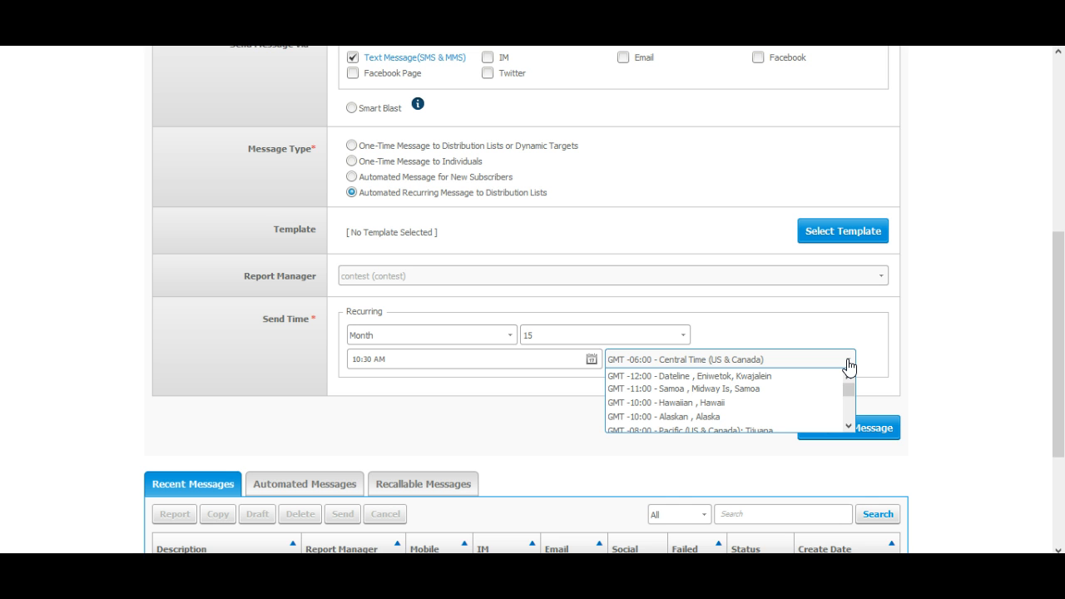
pyautogui.click(956, 345)
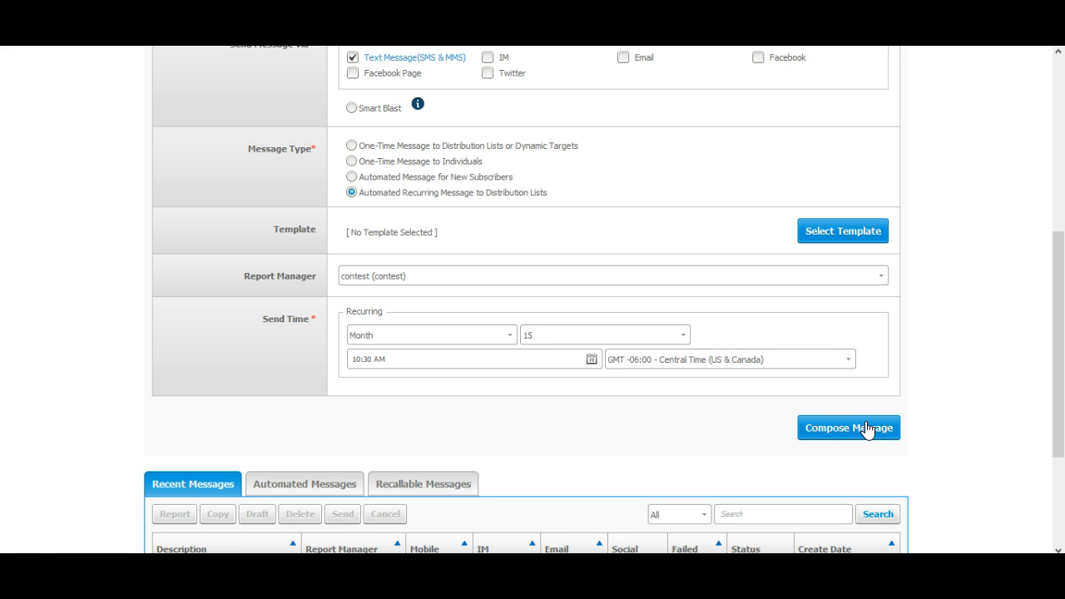
pyautogui.click(867, 429)
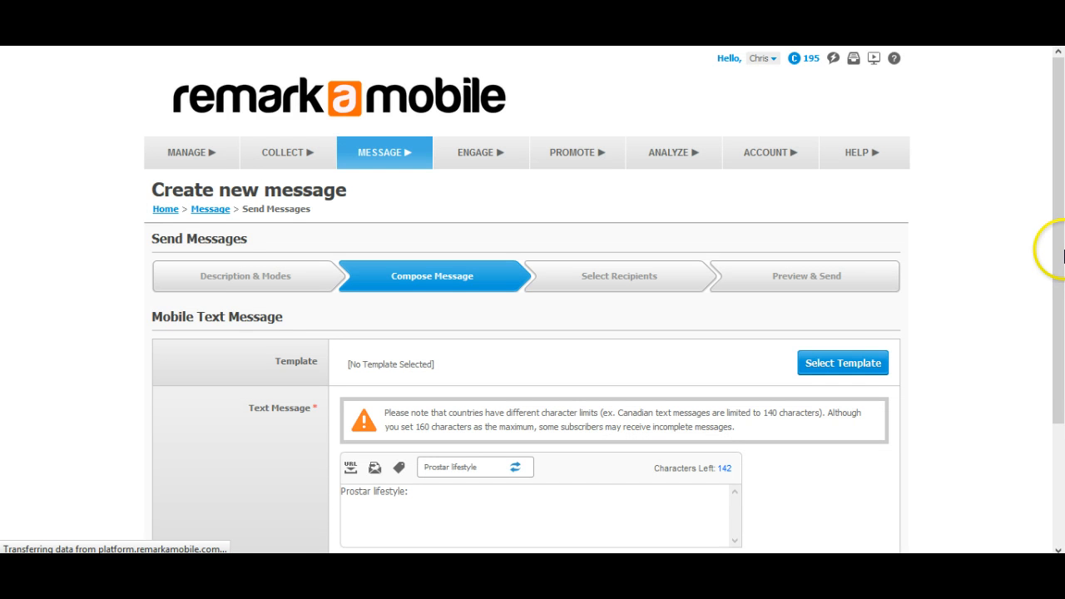
# Insert "Me" after the "Prostar lifestyle:" prefix in the text message body
pyautogui.scroll(-2, 1063, 256)
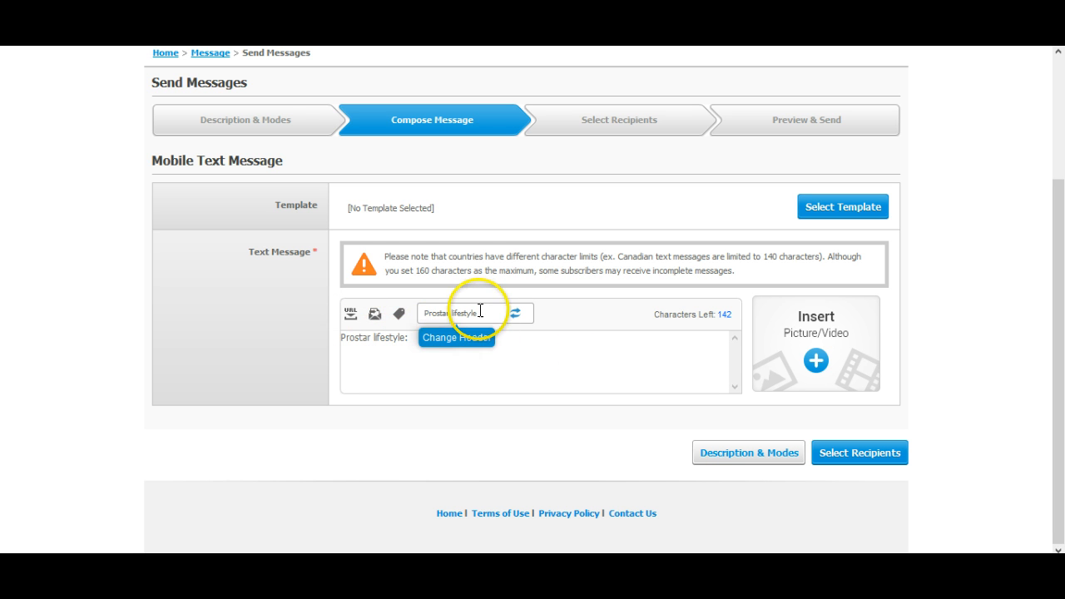
pyautogui.moveTo(480, 310); pyautogui.dragTo(421, 309)
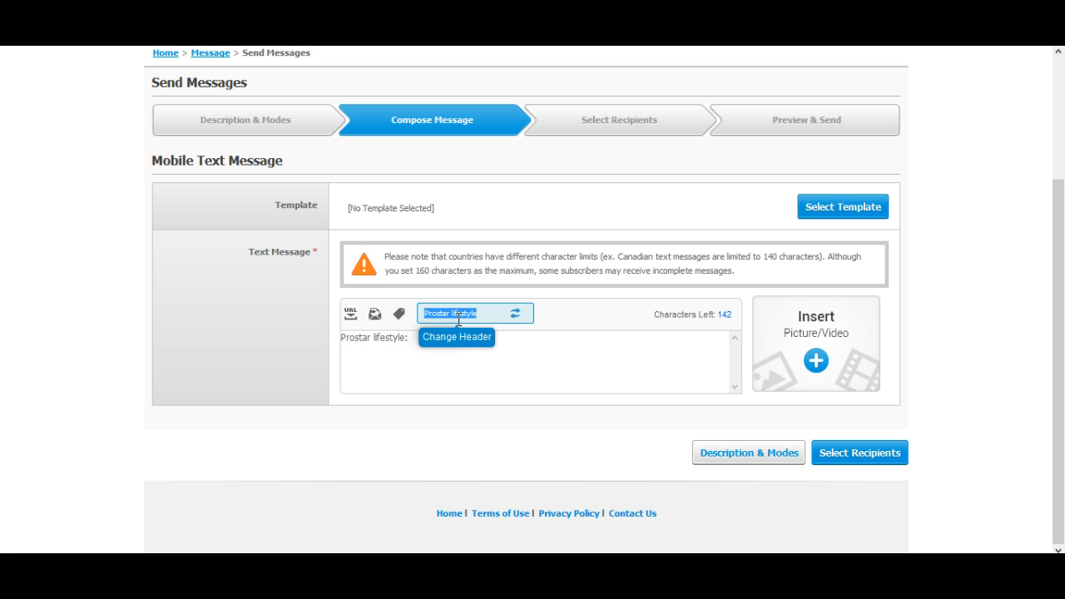
pyautogui.click(416, 337)
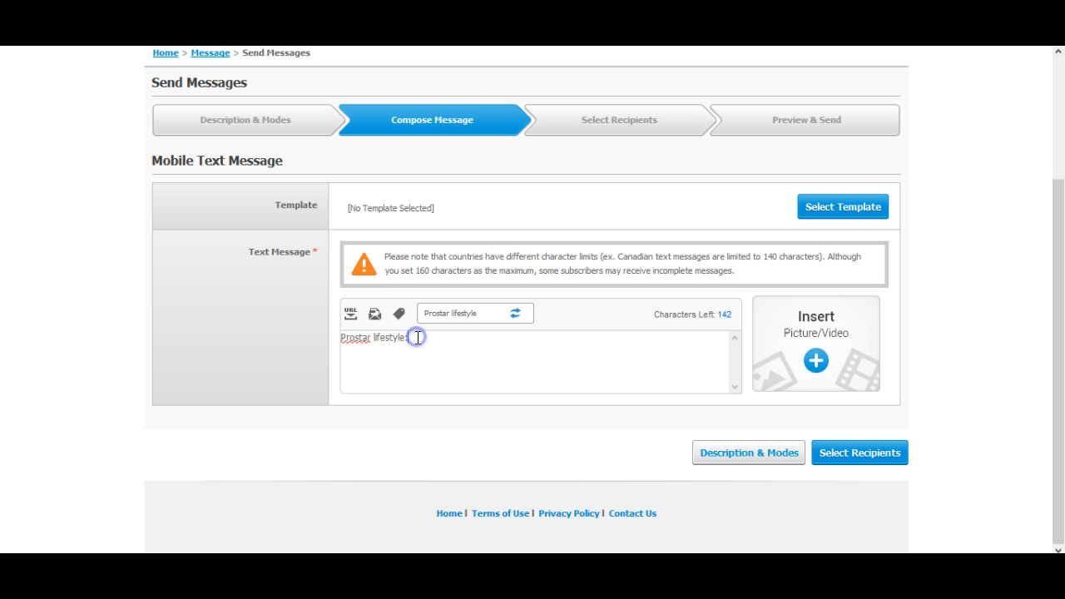
pyautogui.tripleClick(416, 337)
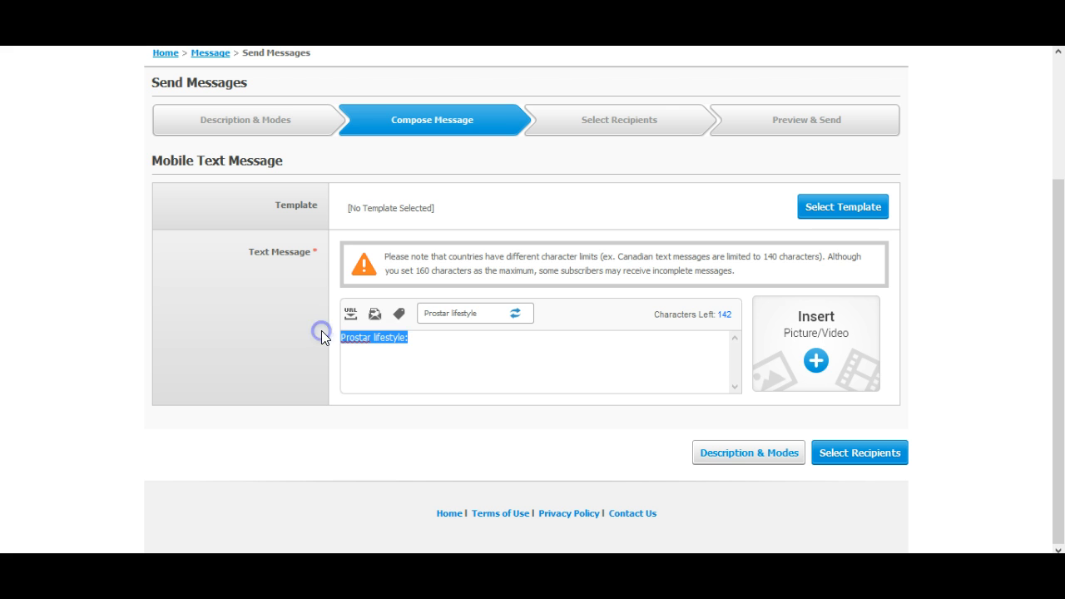
pyautogui.click(351, 346)
pyautogui.write('Me')
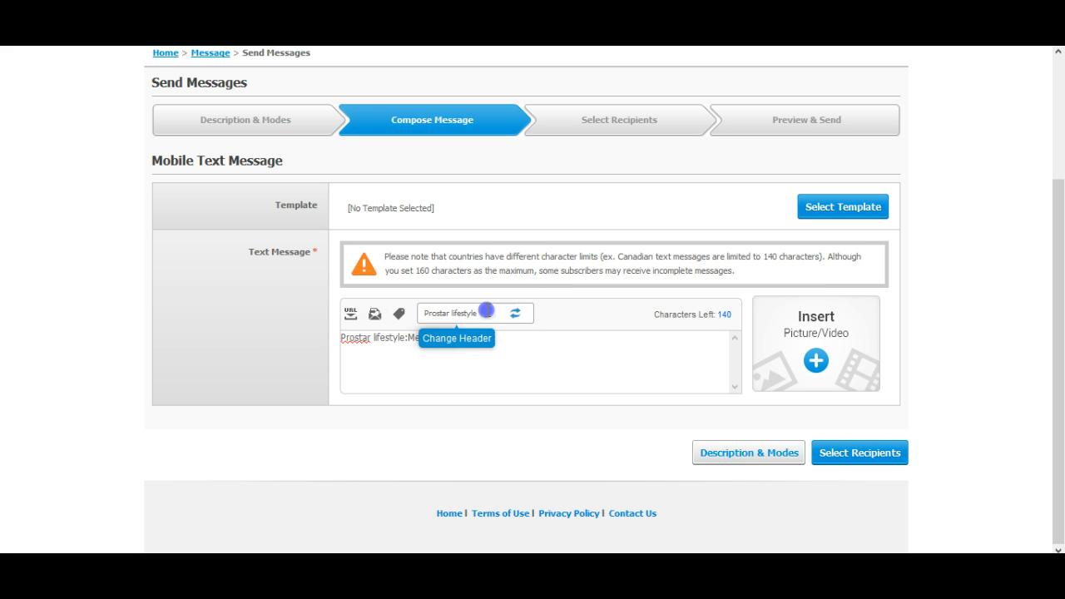
# Try to change the text message header to "Me"
pyautogui.moveTo(487, 313); pyautogui.dragTo(403, 312)
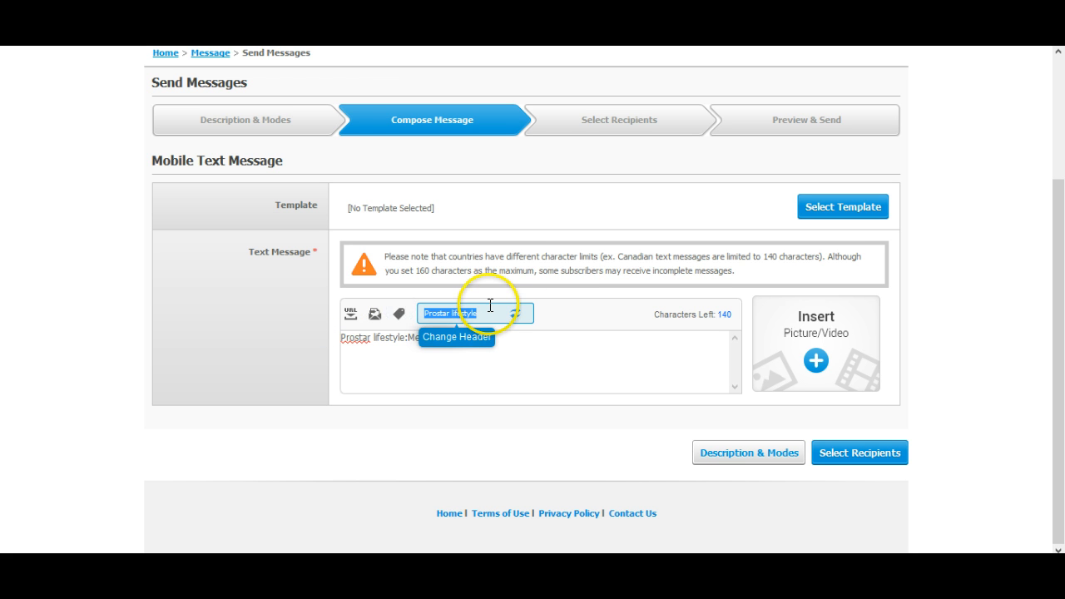
pyautogui.write('Me')
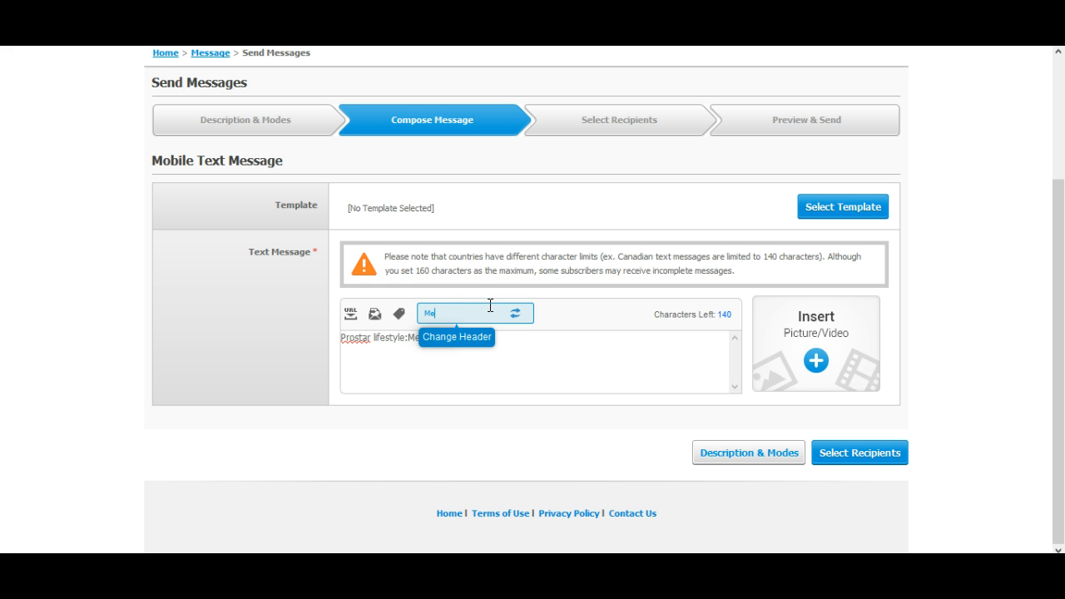
pyautogui.click(520, 334)
pyautogui.click(514, 317)
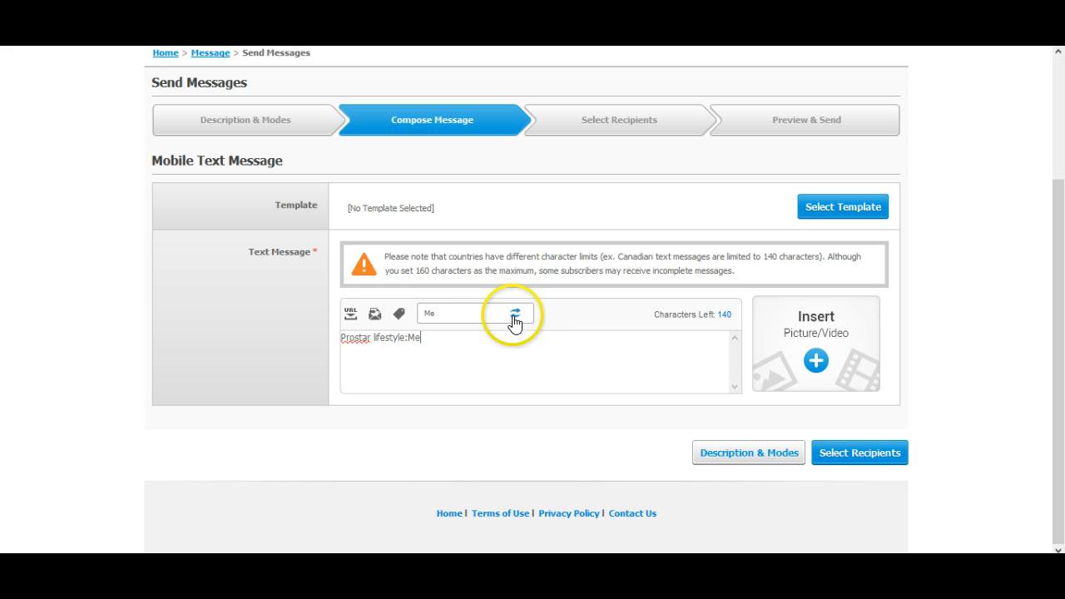
pyautogui.click(423, 337)
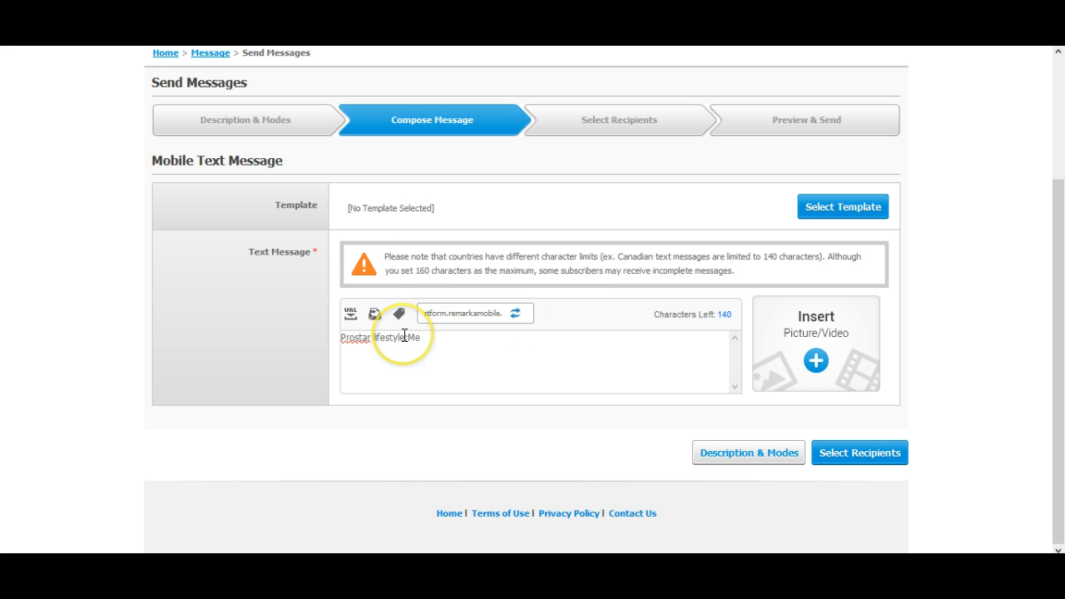
pyautogui.click(405, 335)
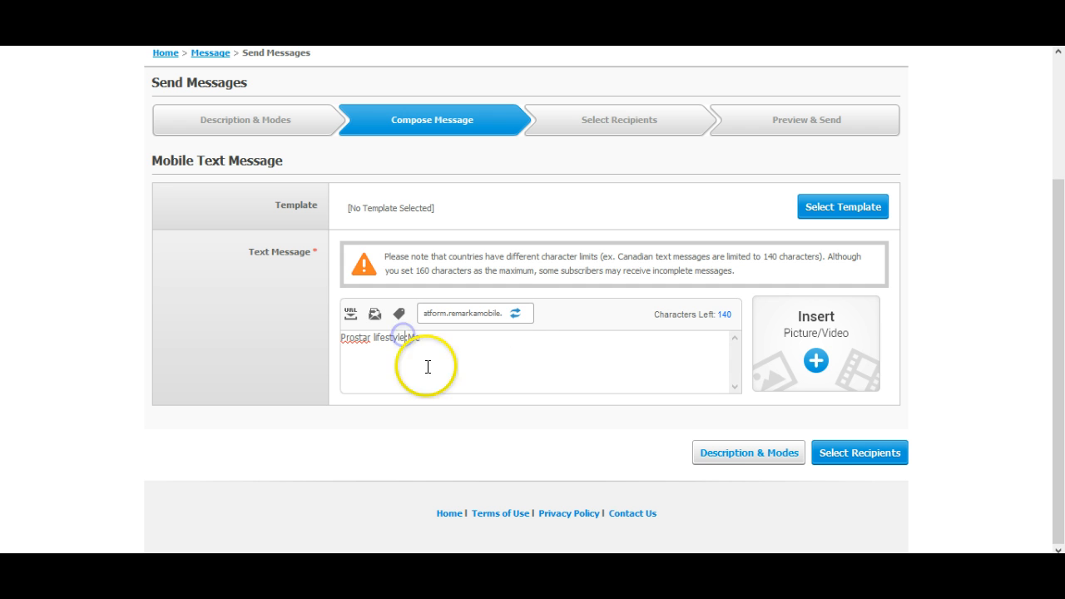
# Clear the message header field completely and enter "Prostar Life:" as the header
pyautogui.click(520, 310)
pyautogui.click(496, 310)
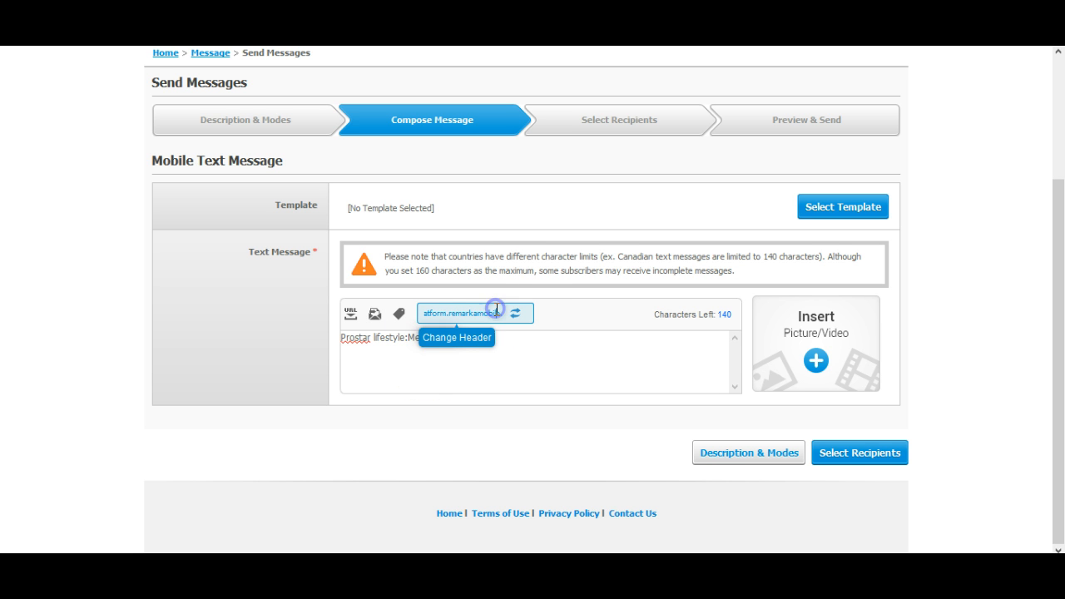
pyautogui.moveTo(503, 313); pyautogui.dragTo(471, 318)
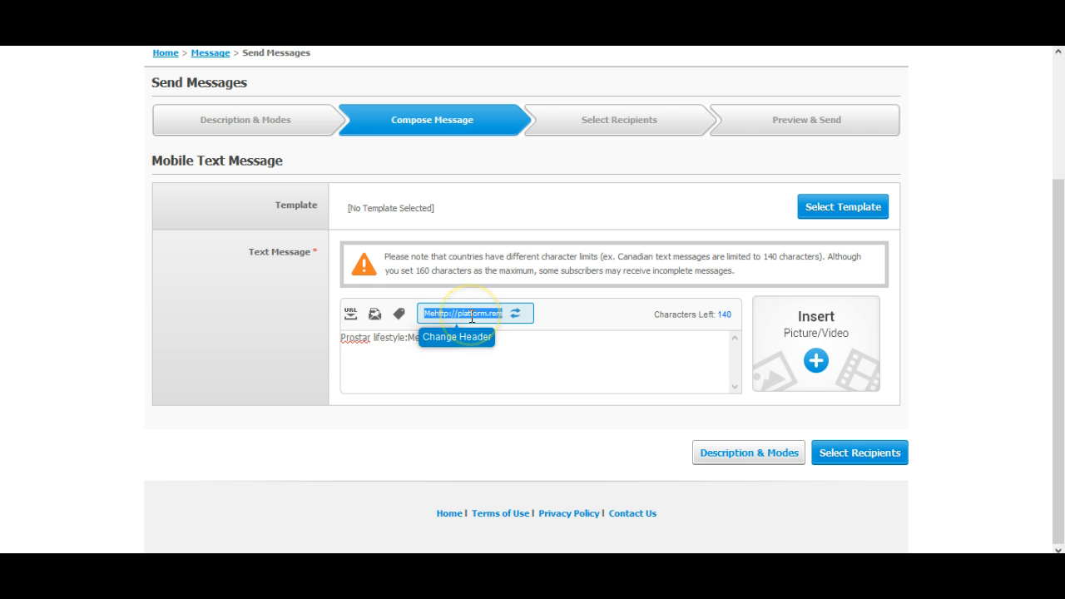
pyautogui.click(429, 316)
pyautogui.press('BackSpace')
pyautogui.press('BackSpace')
pyautogui.press('Delete')
pyautogui.press('Delete')
pyautogui.press('Delete')
pyautogui.press('Delete')
pyautogui.press('Delete')
pyautogui.press('Delete')
pyautogui.press('Delete')
pyautogui.press('Delete')
pyautogui.press('Delete')
pyautogui.press('Delete')
pyautogui.press('Delete')
pyautogui.press('Delete')
pyautogui.press('Delete')
pyautogui.press('Delete')
pyautogui.press('Delete')
pyautogui.press('Delete')
pyautogui.press('Delete')
pyautogui.press('Delete')
pyautogui.press('Delete')
pyautogui.press('Delete')
pyautogui.press('Delete')
pyautogui.press('Delete')
pyautogui.press('Delete')
pyautogui.press('Delete')
pyautogui.press('Delete')
pyautogui.press('Delete')
pyautogui.press('Delete')
pyautogui.press('Delete')
pyautogui.press('Delete')
pyautogui.press('Delete')
pyautogui.click(448, 313)
pyautogui.click(467, 335)
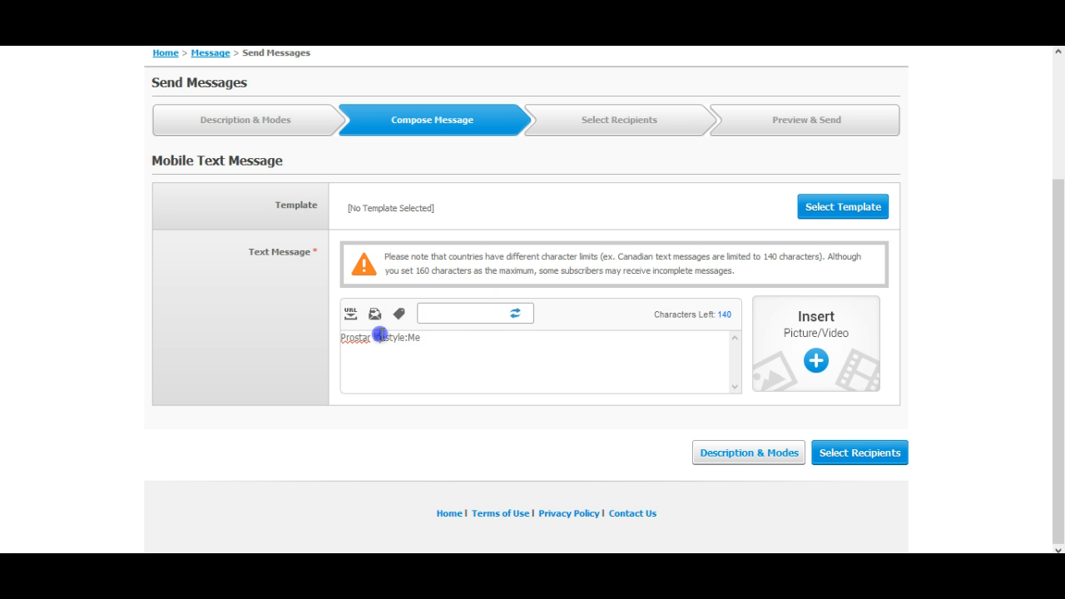
pyautogui.click(459, 310)
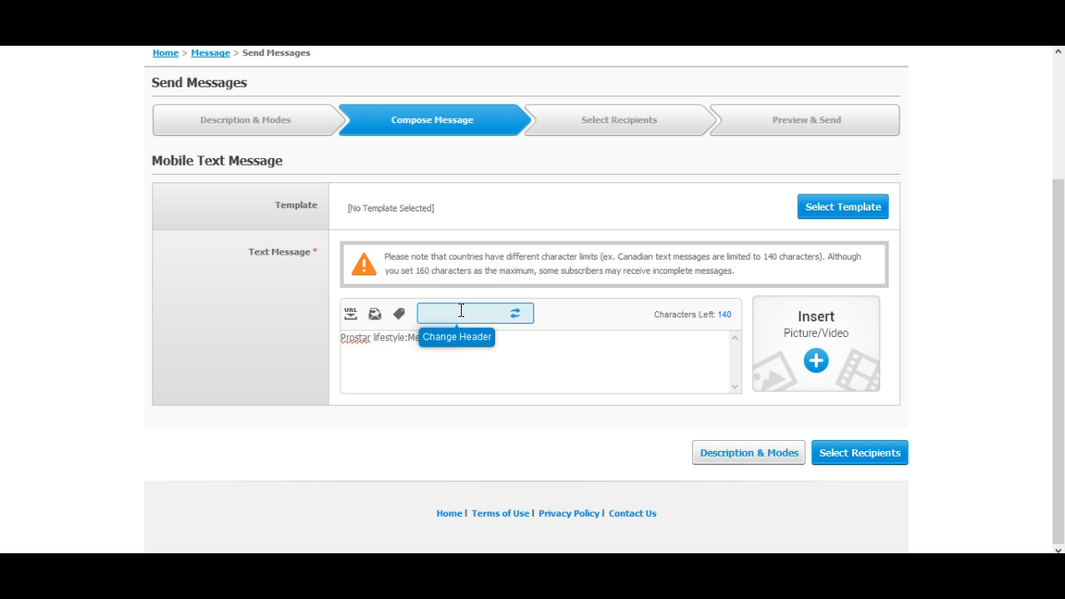
pyautogui.write('Prostar Life')
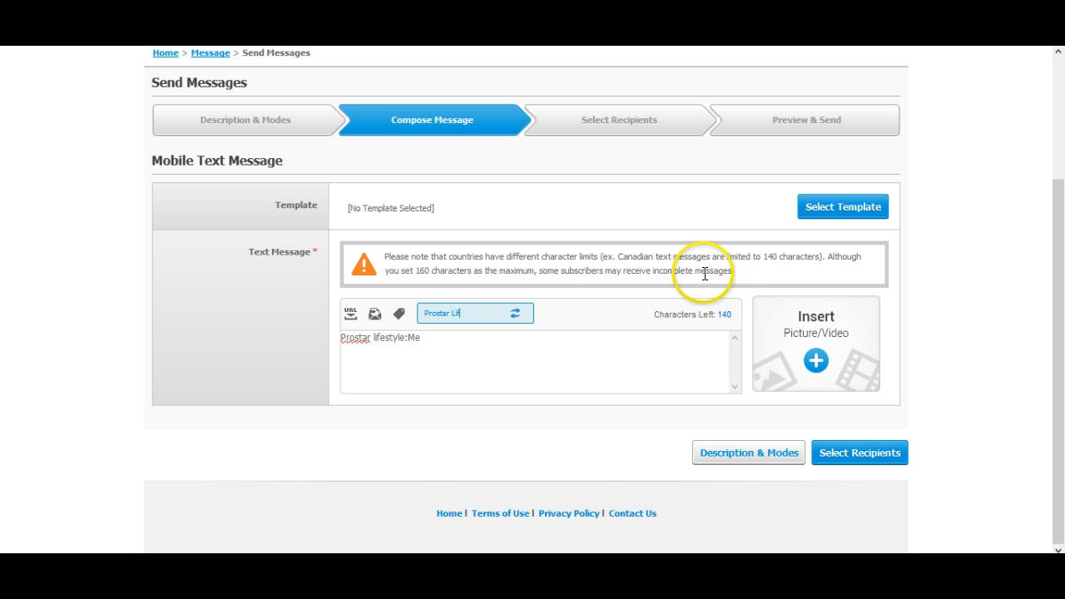
pyautogui.write('s')
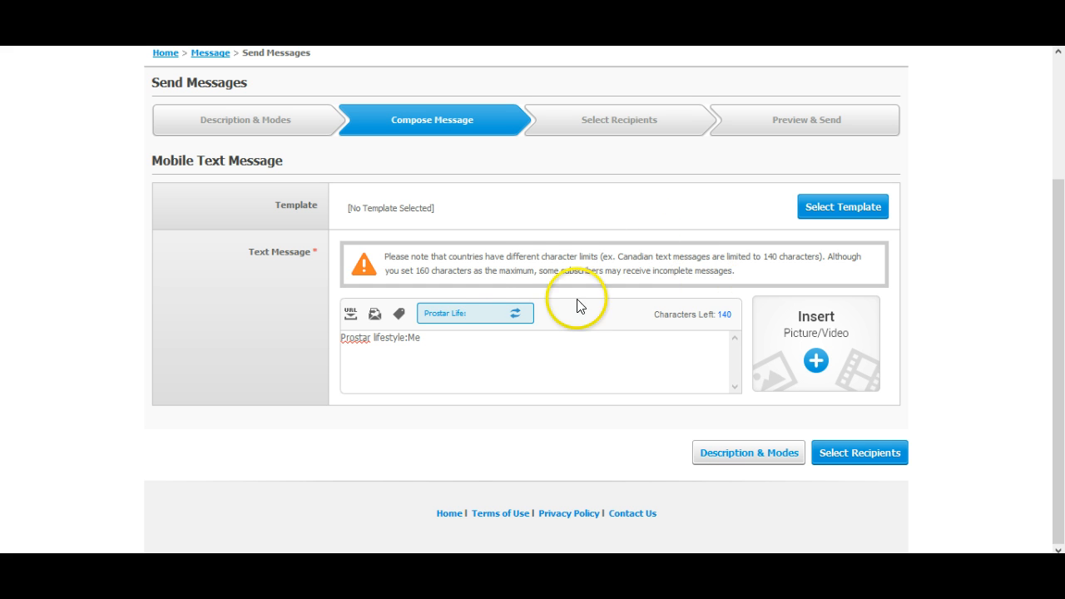
# Remove "Me" from the message body and write "Discover how to add $300-$500 per mo" after the "Prostar lifestyle:" prefix
pyautogui.click(447, 341)
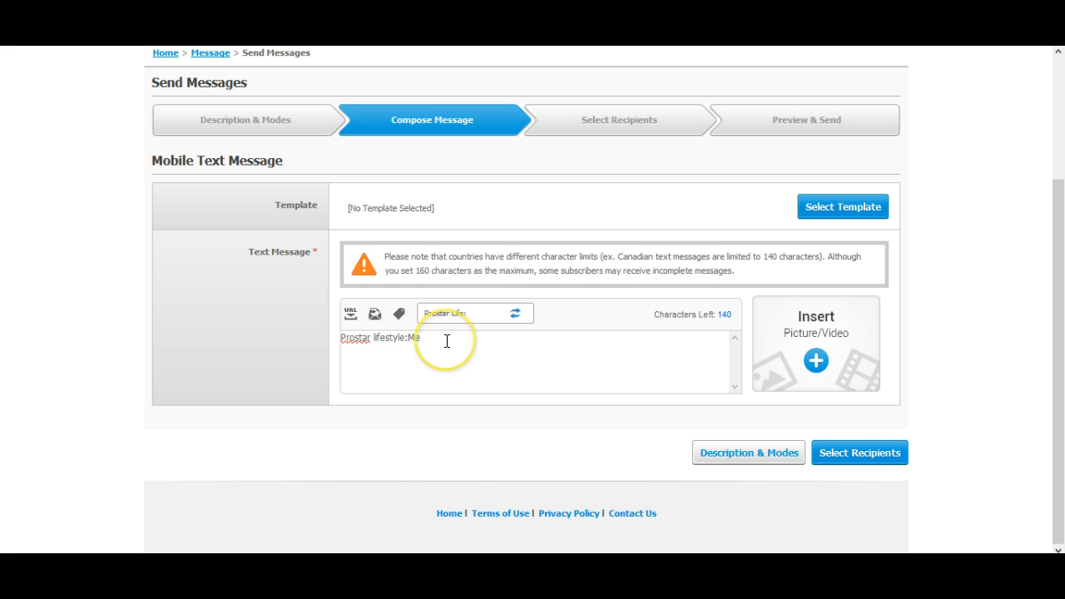
pyautogui.press('BackSpace')
pyautogui.press('BackSpace')
pyautogui.write('Chec')
pyautogui.press('BackSpace')
pyautogui.press('BackSpace')
pyautogui.press('BackSpace')
pyautogui.press('BackSpace')
pyautogui.write('Disne')
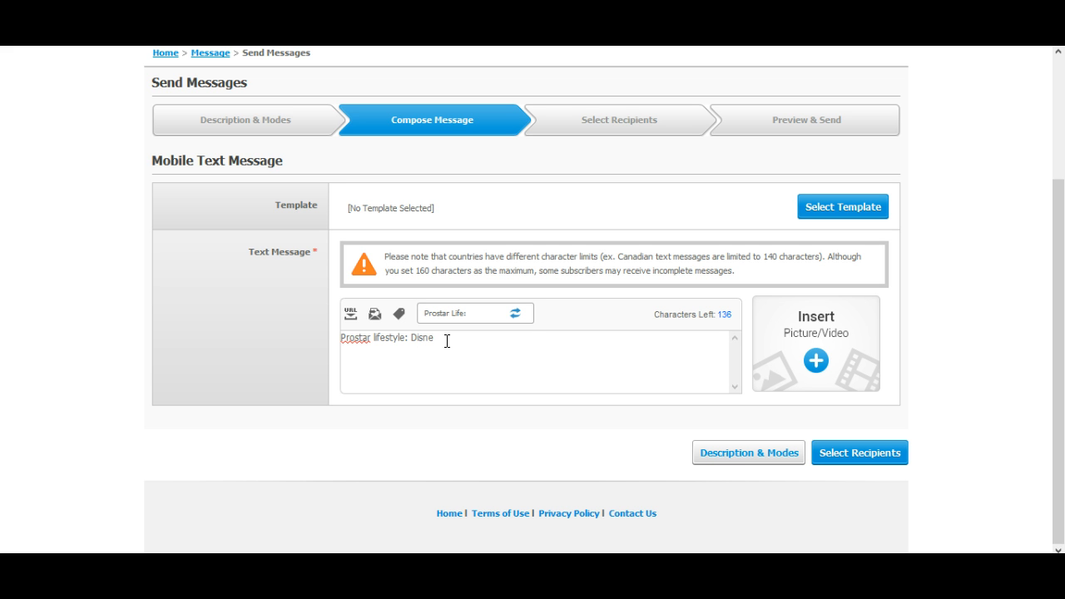
pyautogui.press('BackSpace')
pyautogui.press('BackSpace')
pyautogui.press('BackSpace')
pyautogui.press('BackSpace')
pyautogui.write('icover')
pyautogui.press('BackSpace')
pyautogui.press('BackSpace')
pyautogui.press('BackSpace')
pyautogui.press('BackSpace')
pyautogui.press('BackSpace')
pyautogui.write('scoverhow to add $300-$500 per mo')
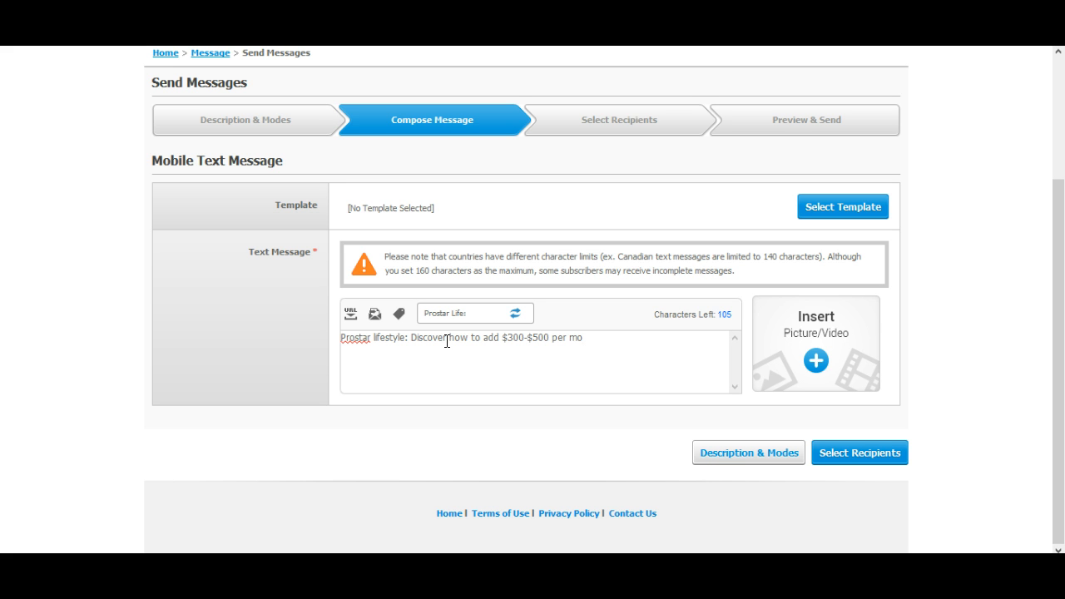
# Continue the text message with ". added to your paycheck through a Gov stimulus program"
pyautogui.write('. added to your payched')
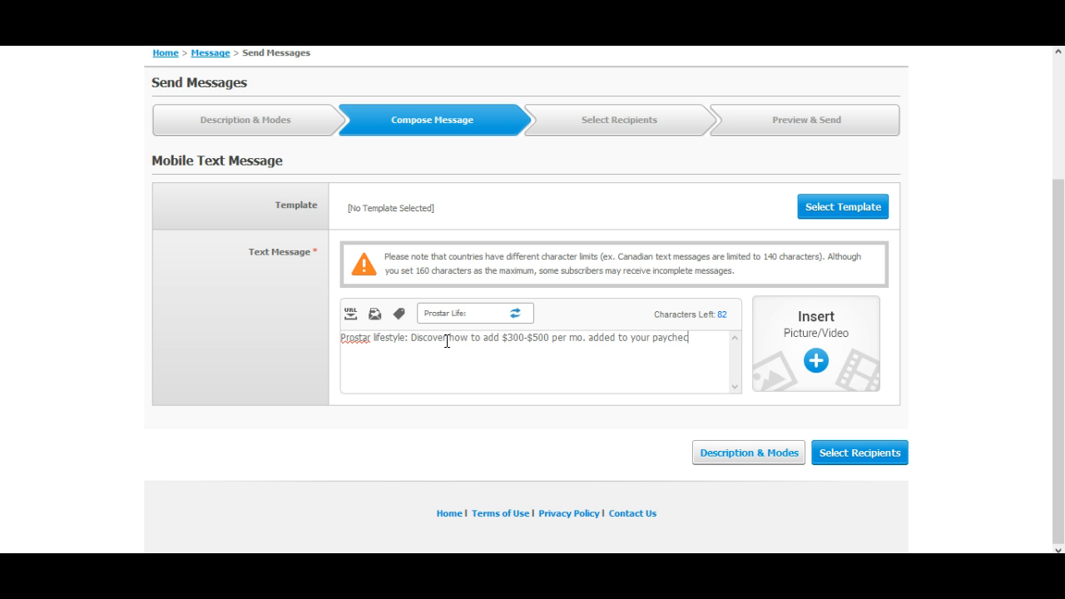
pyautogui.write('k through')
pyautogui.write(' a G')
pyautogui.write('iv')
pyautogui.press('BackSpace')
pyautogui.press('BackSpace')
pyautogui.press('BackSpace')
pyautogui.write('ov stimulus progra')
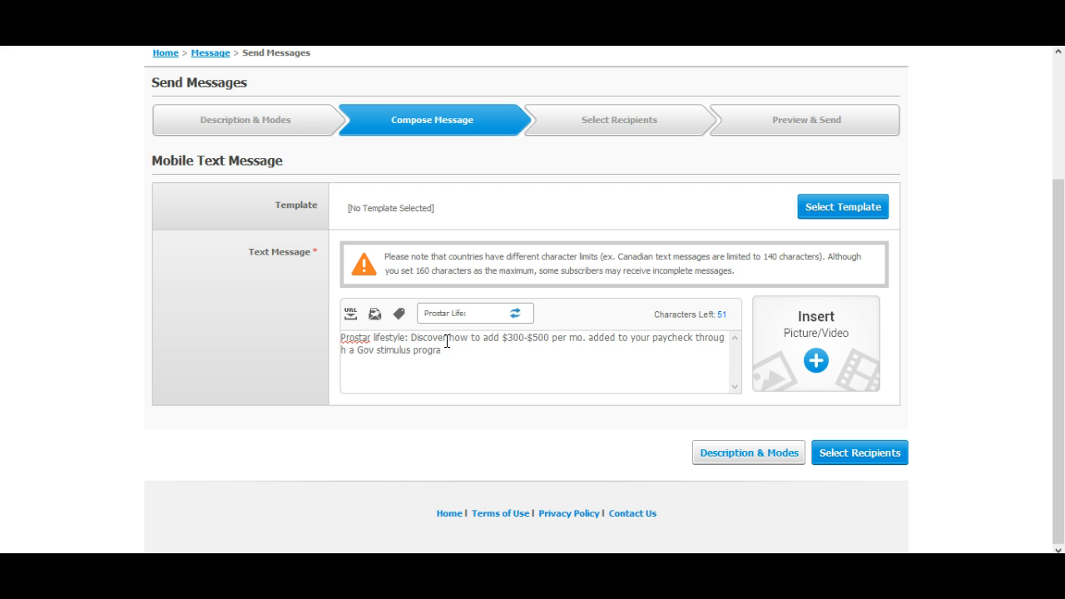
pyautogui.write('m')
# Open the alphalifestyleacademy.com/blog site in a new browser tab
pyautogui.hotkey('ctrl', 't')
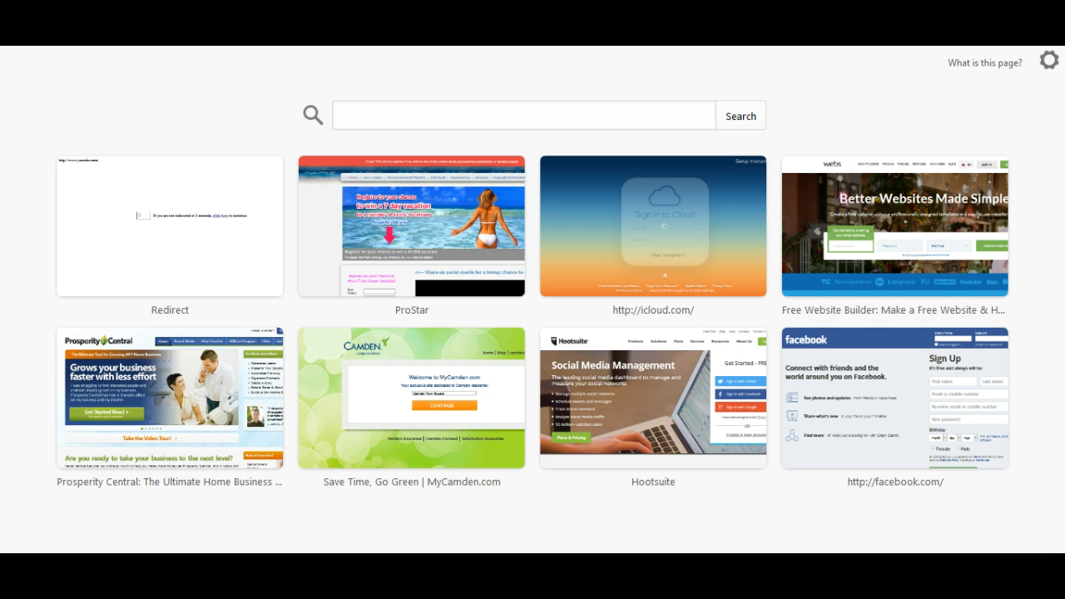
pyautogui.write('a')
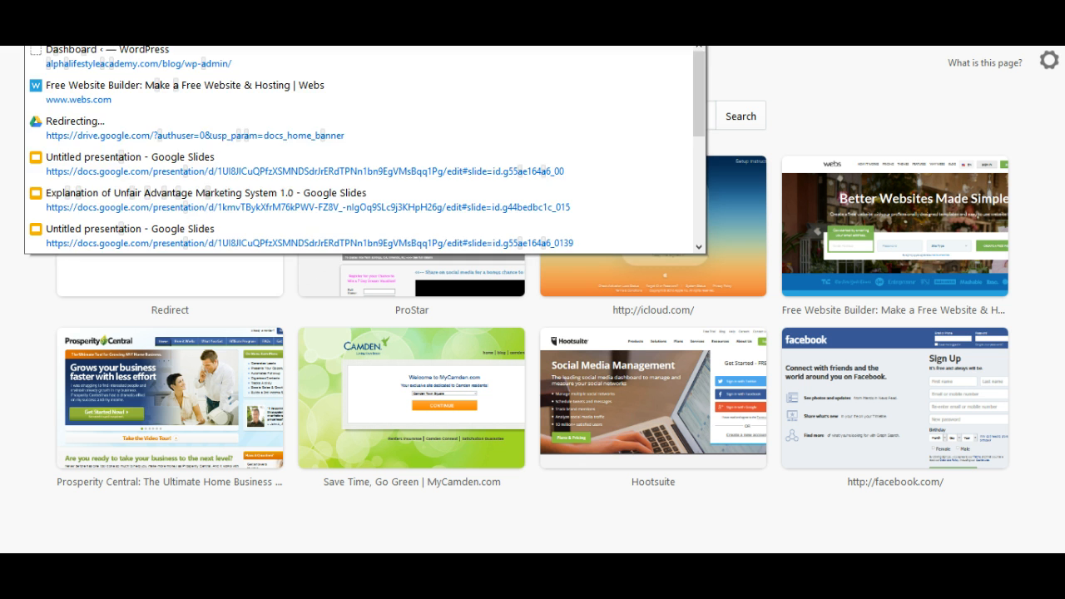
pyautogui.press('Return')
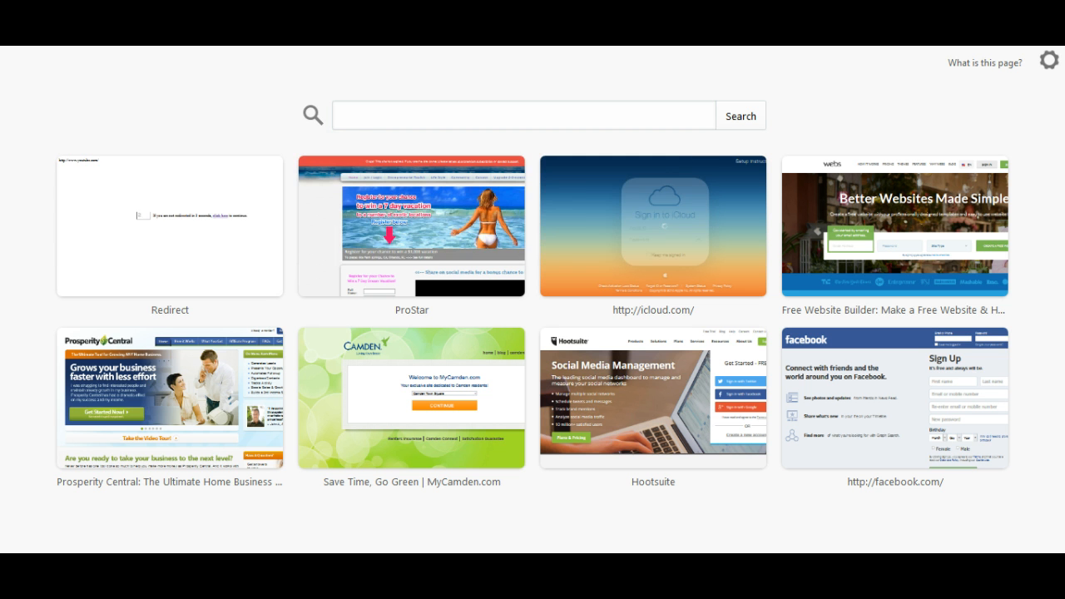
pyautogui.write('blog')
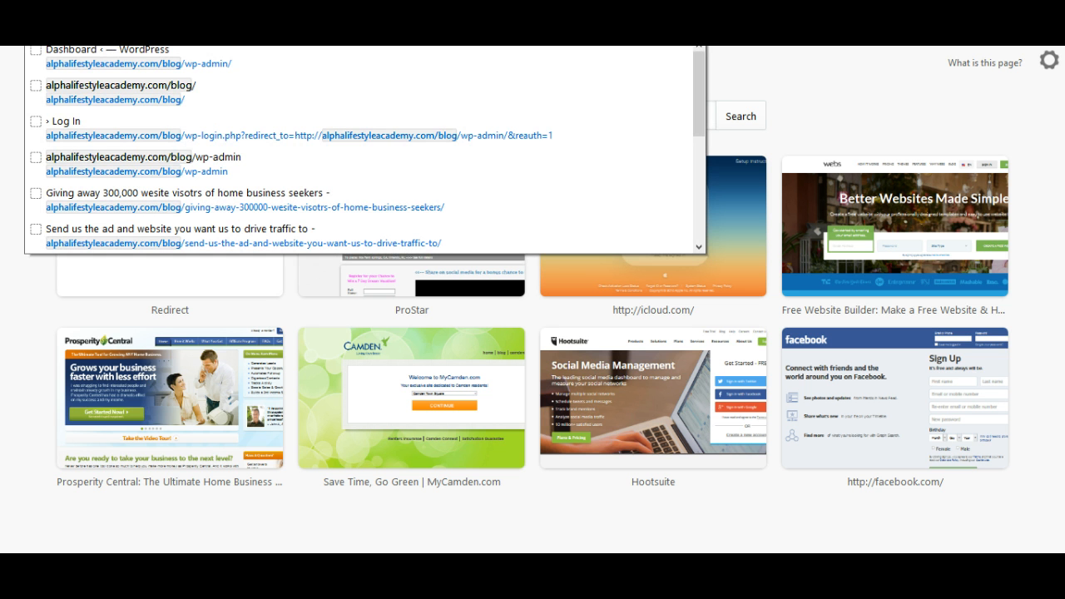
pyautogui.press('Return')
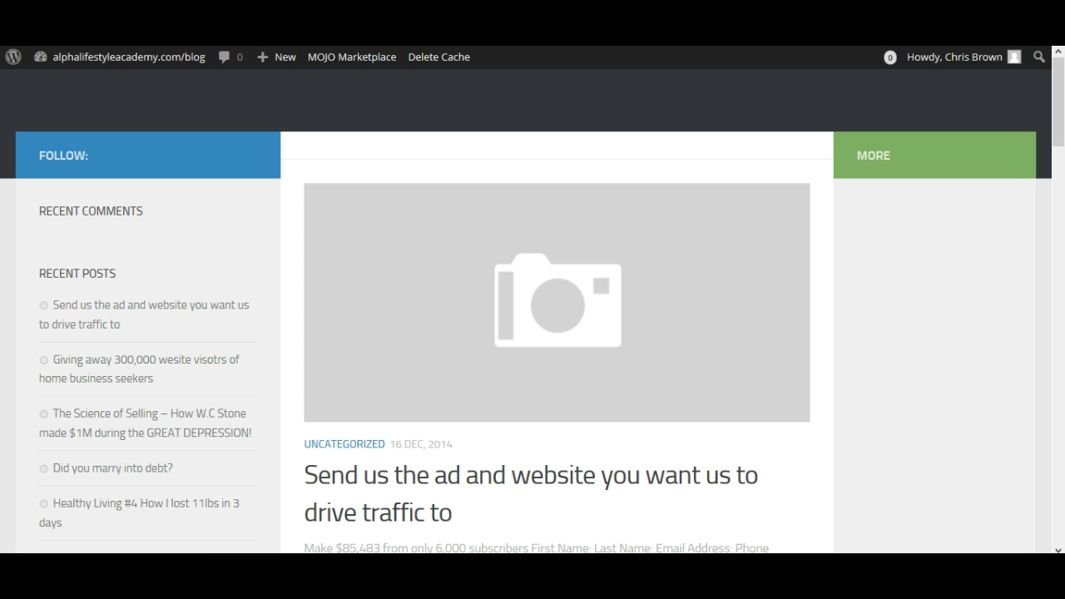
# Search the web for "url shortener" in another new tab and open the Google URL Shortener result
pyautogui.hotkey('ctrl', 't')
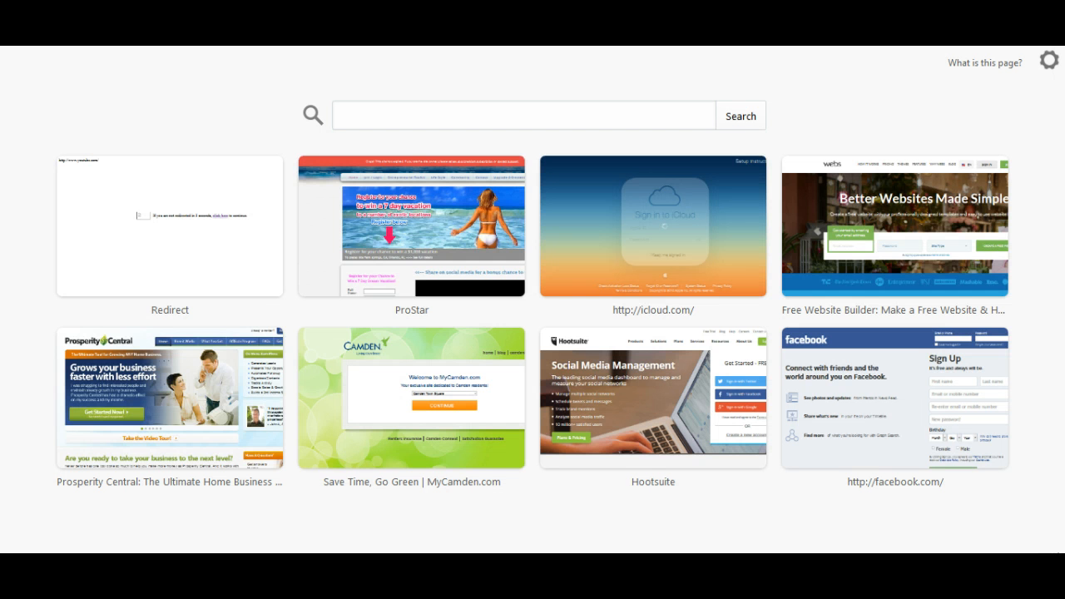
pyautogui.write('e')
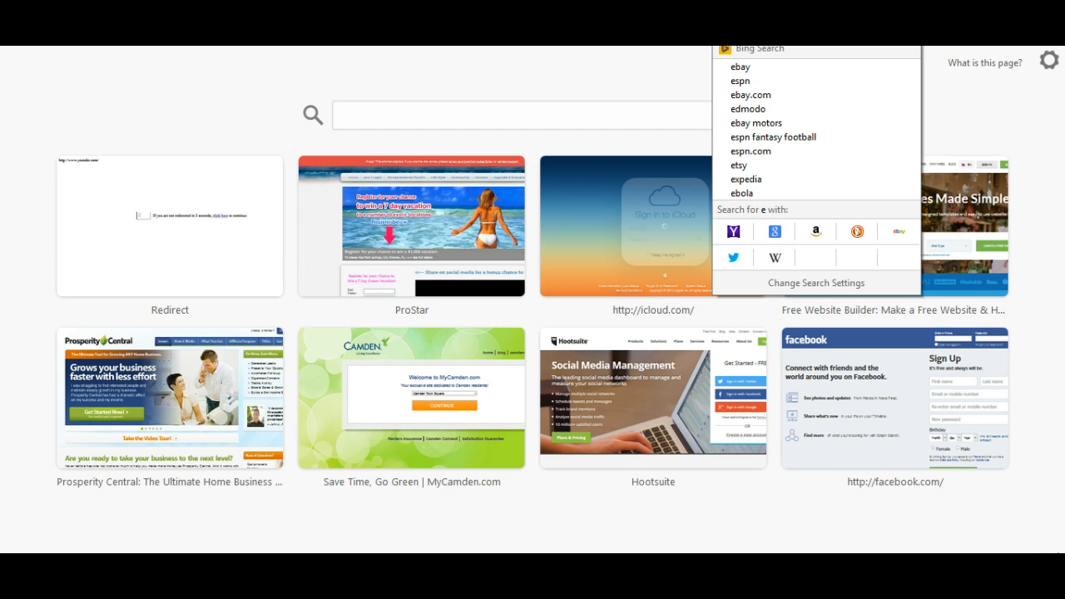
pyautogui.press('BackSpace')
pyautogui.write('url')
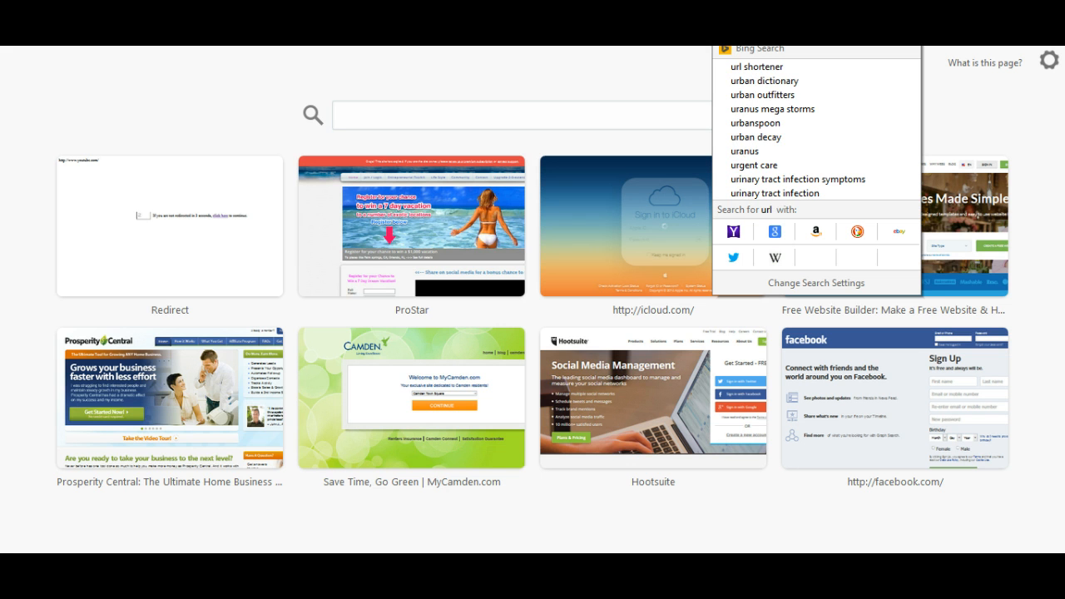
pyautogui.write(' shorten')
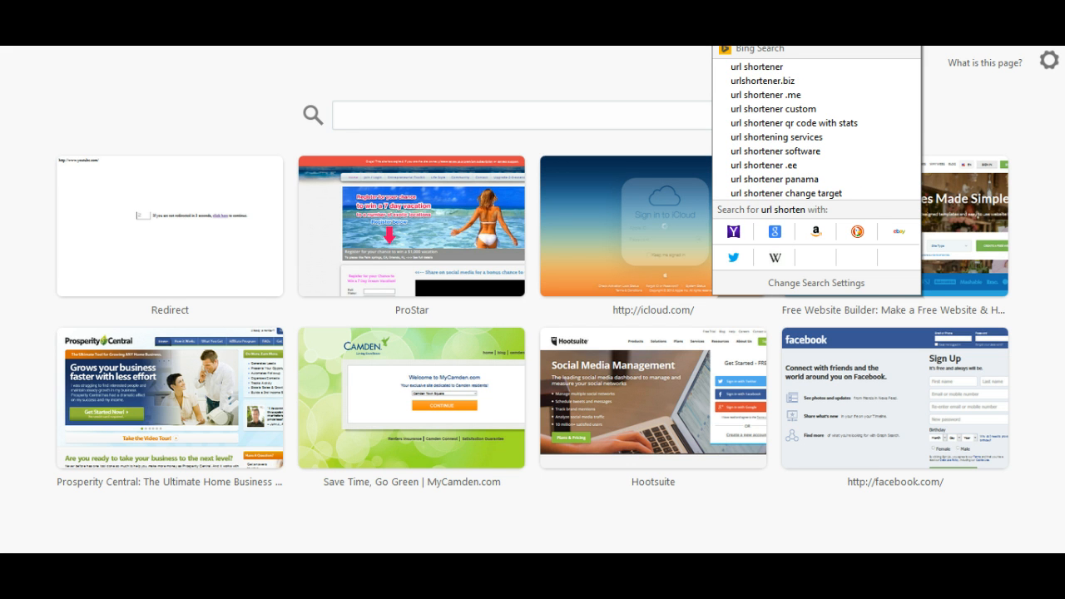
pyautogui.press('Down')
pyautogui.press('Return')
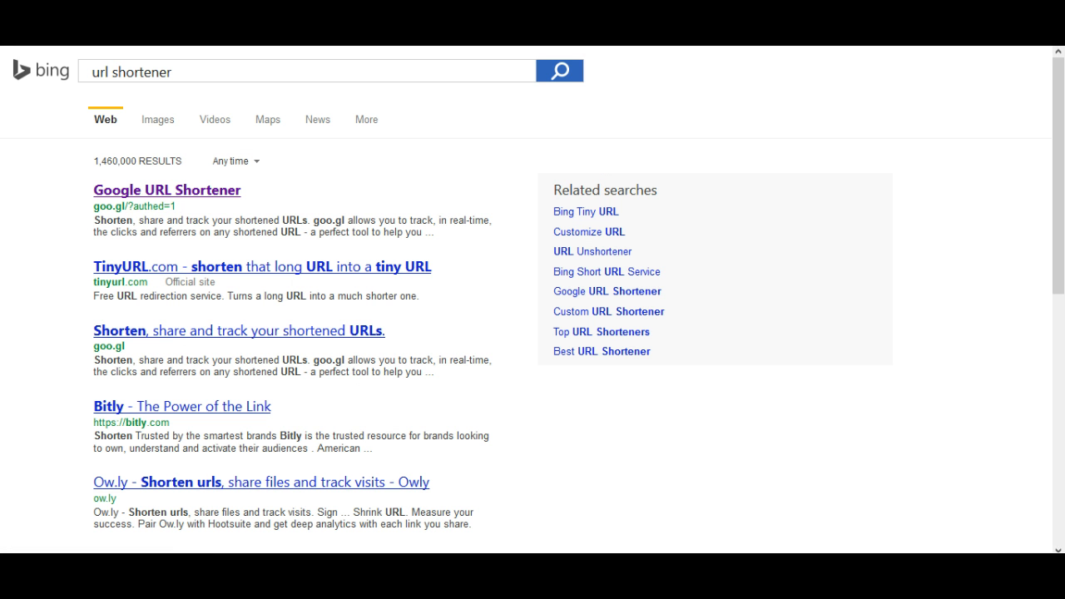
pyautogui.click(193, 190)
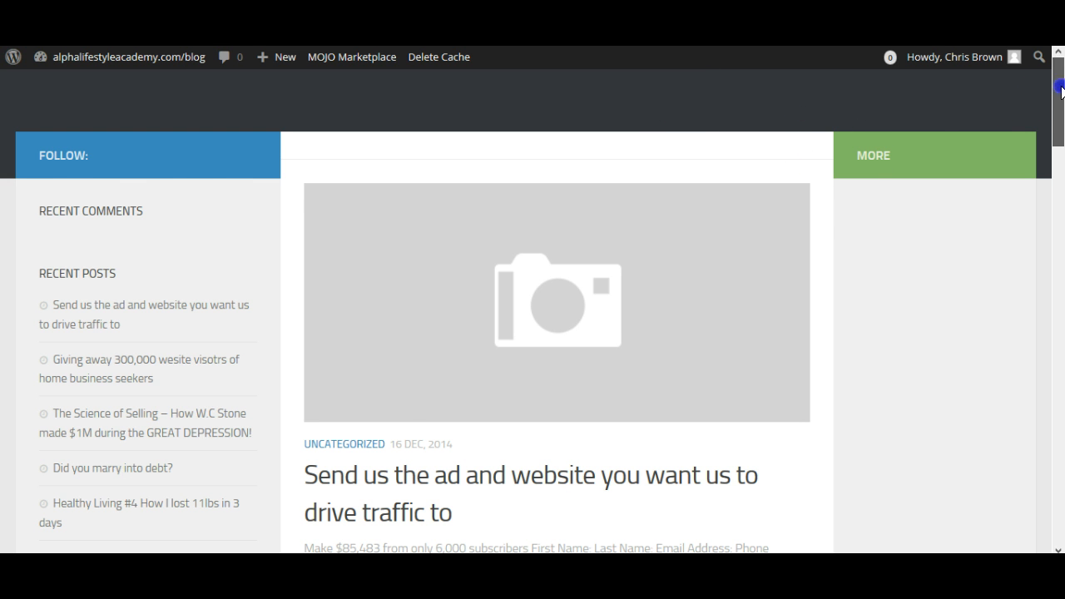
# Open the blog post "Send us the ad and website you want us to drive traffic to" and copy its web address
pyautogui.moveTo(1058, 91); pyautogui.dragTo(1059, 137)
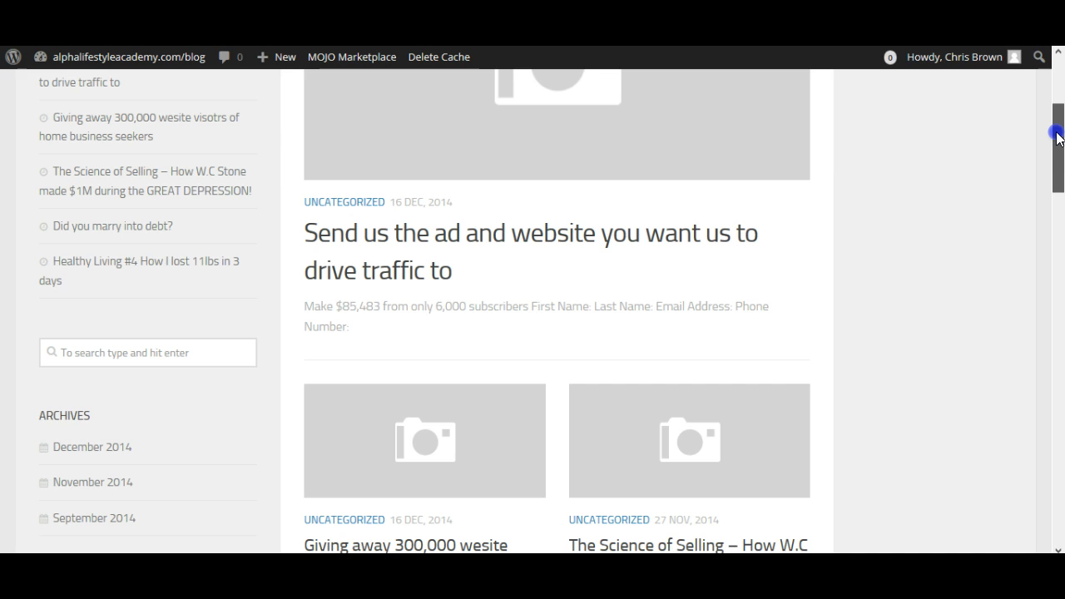
pyautogui.click(405, 233)
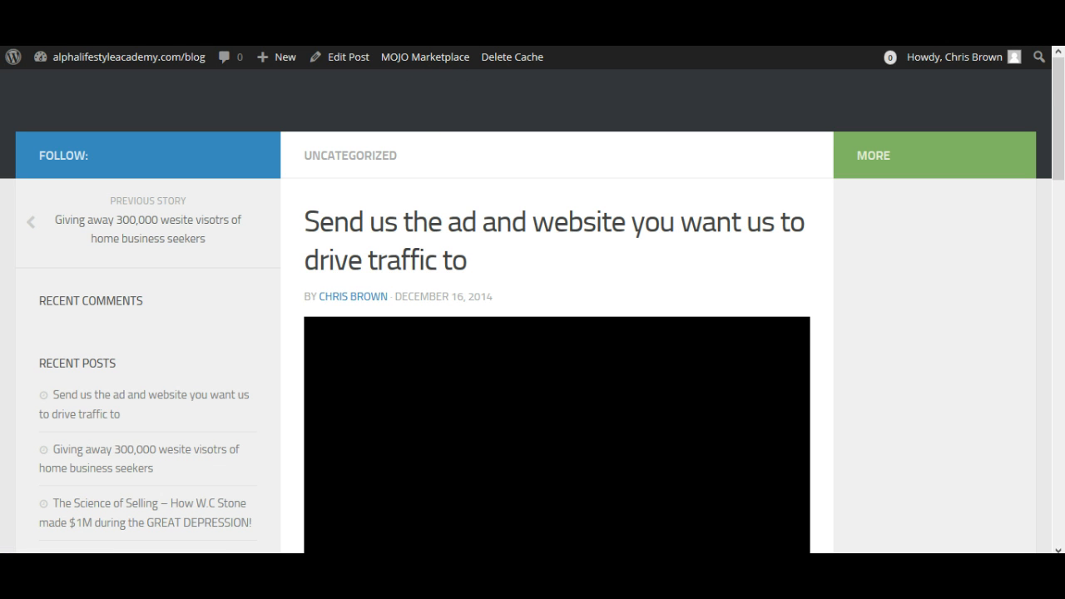
pyautogui.rightClick(450, 31)
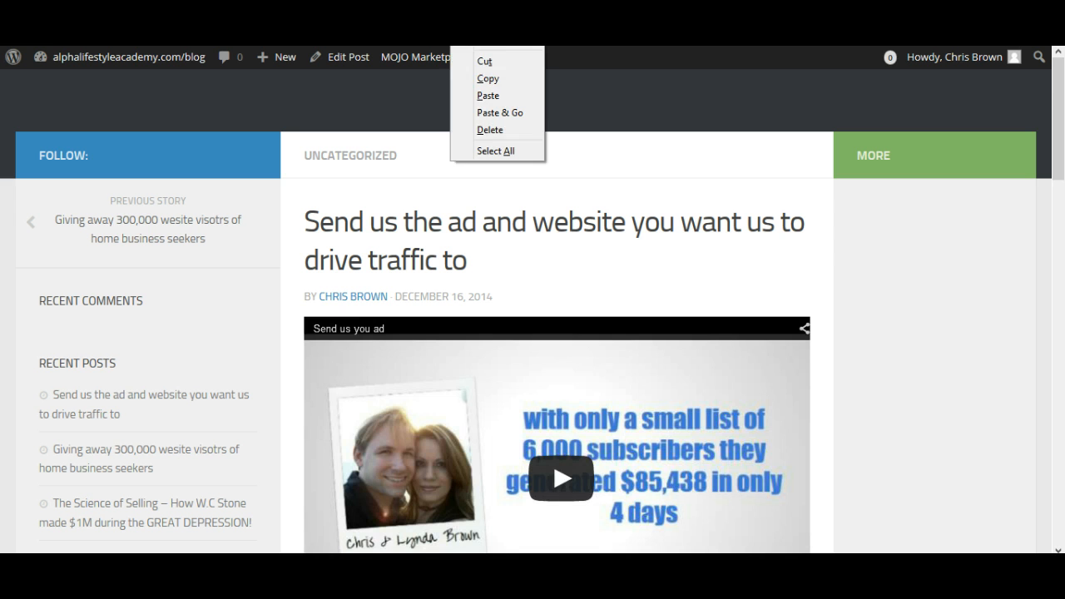
pyautogui.click(483, 61)
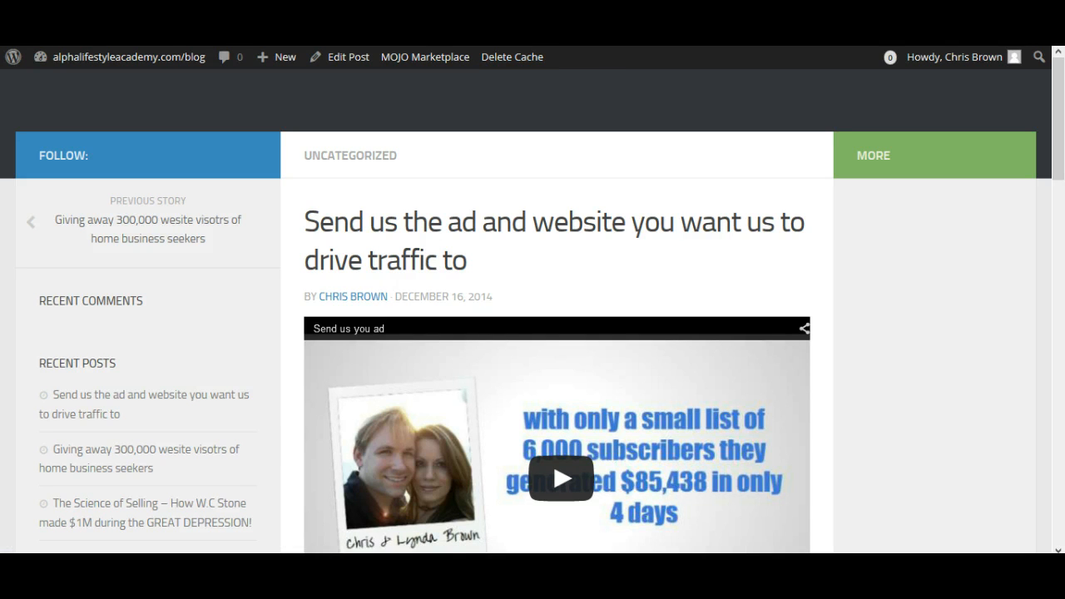
# Shorten the copied blog post address in Google URL Shortener and copy the resulting short link
pyautogui.click(634, 42)
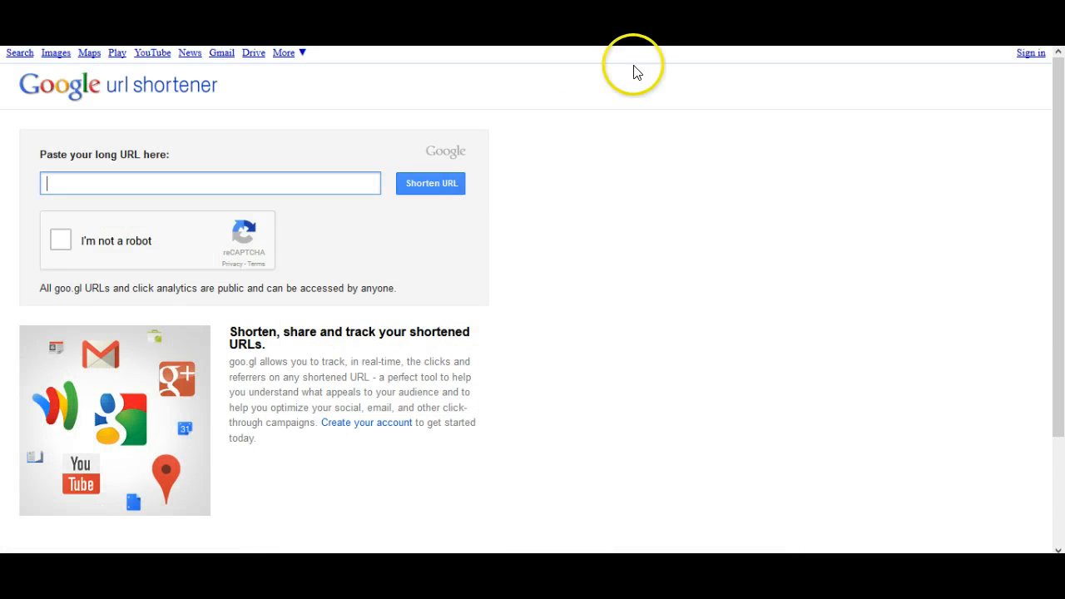
pyautogui.rightClick(127, 184)
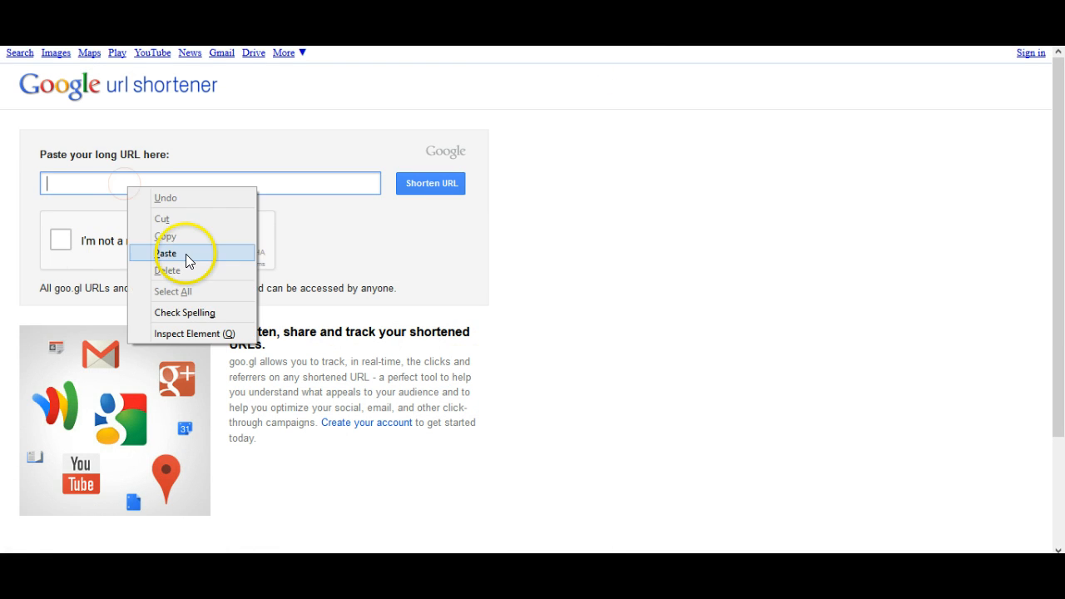
pyautogui.click(185, 254)
pyautogui.click(61, 240)
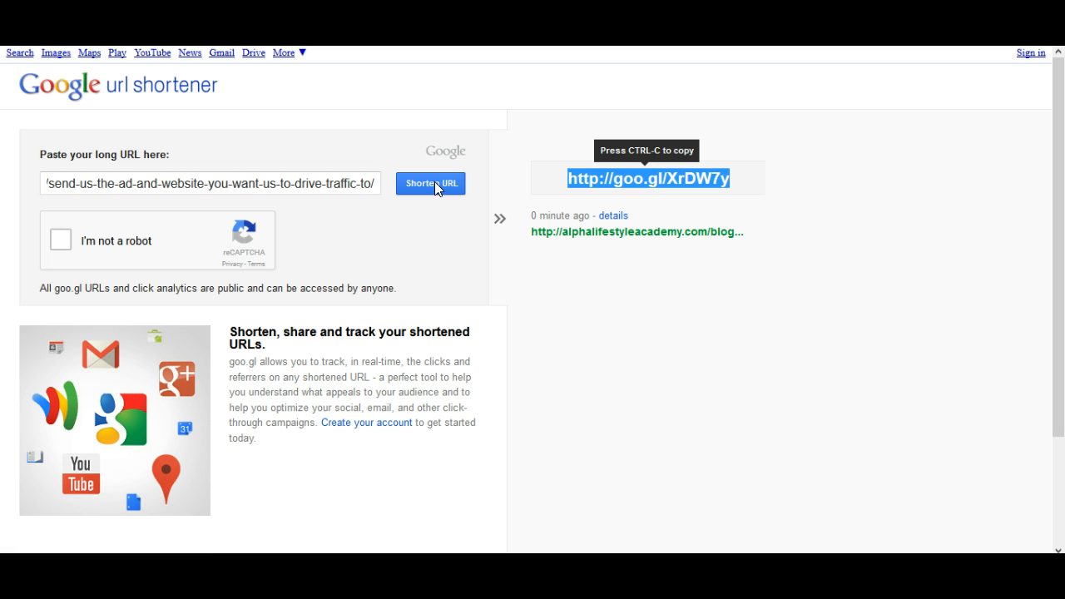
pyautogui.rightClick(649, 178)
pyautogui.click(695, 227)
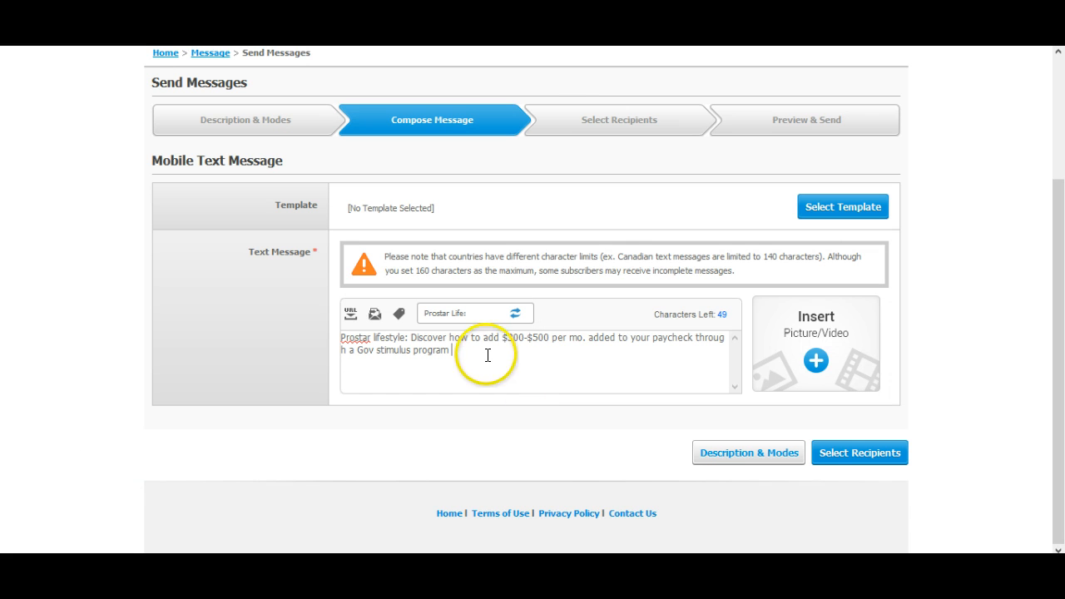
pyautogui.rightClick(488, 353)
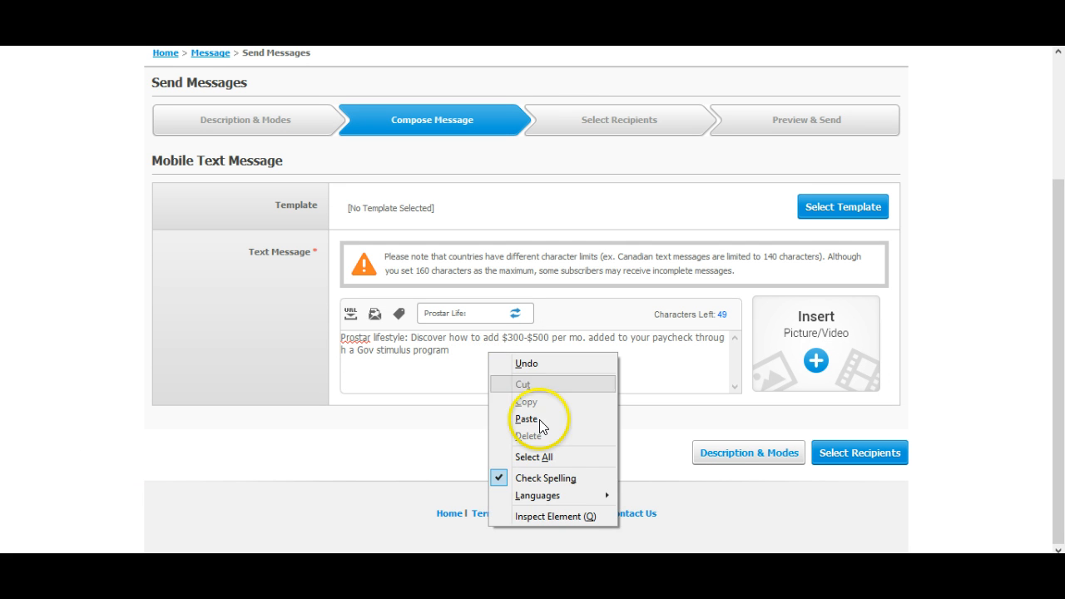
pyautogui.click(540, 419)
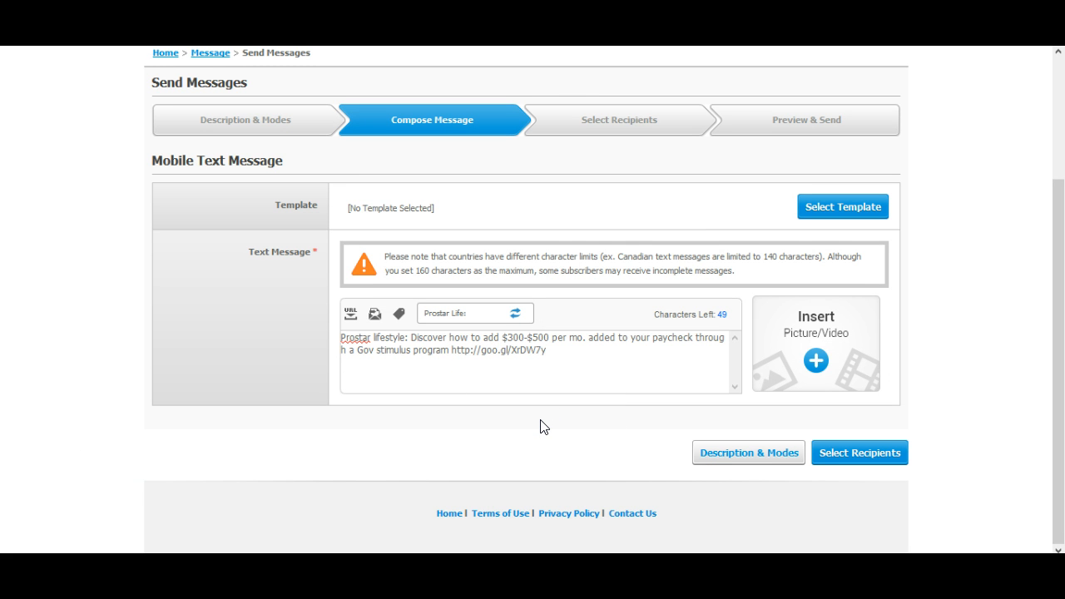
pyautogui.click(633, 352)
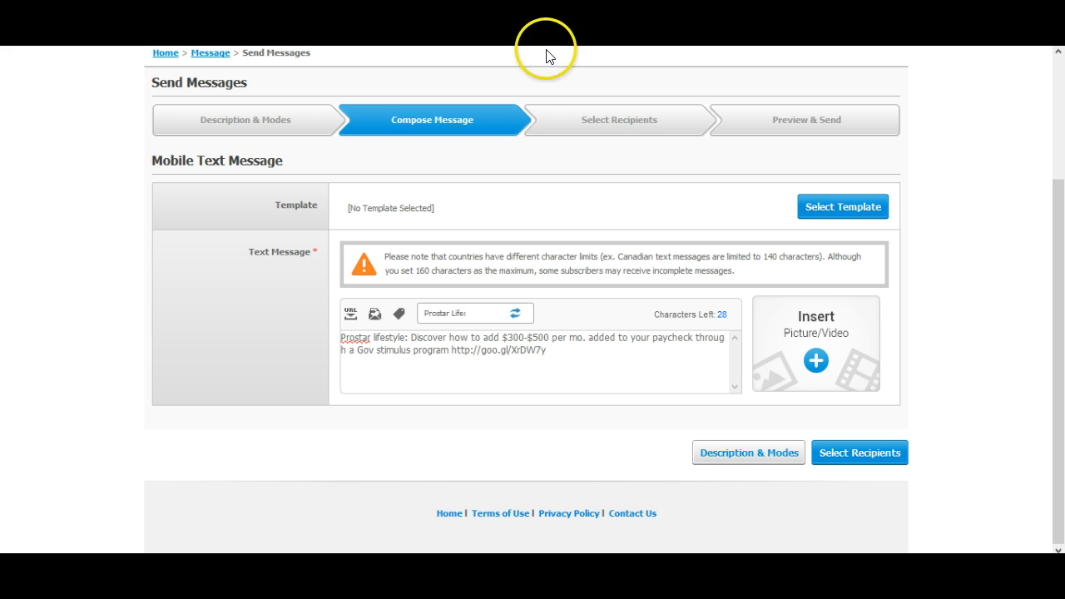
# Examine the picture/video insertion option, including the MMS note and supported file types, and cancel without choosing a file
pyautogui.click(819, 361)
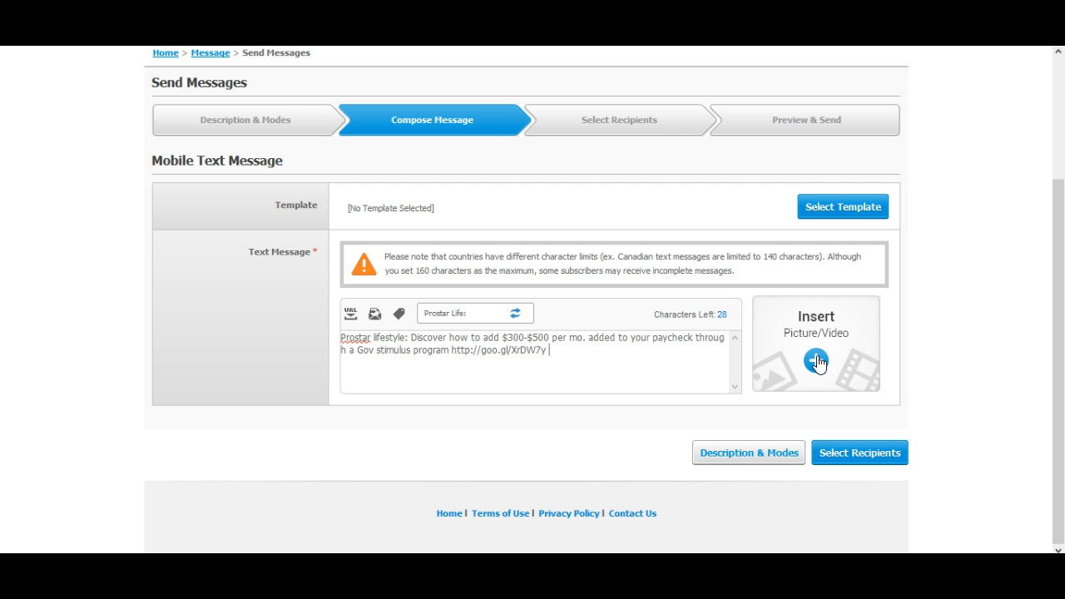
pyautogui.click(819, 362)
pyautogui.click(819, 362)
pyautogui.click(808, 303)
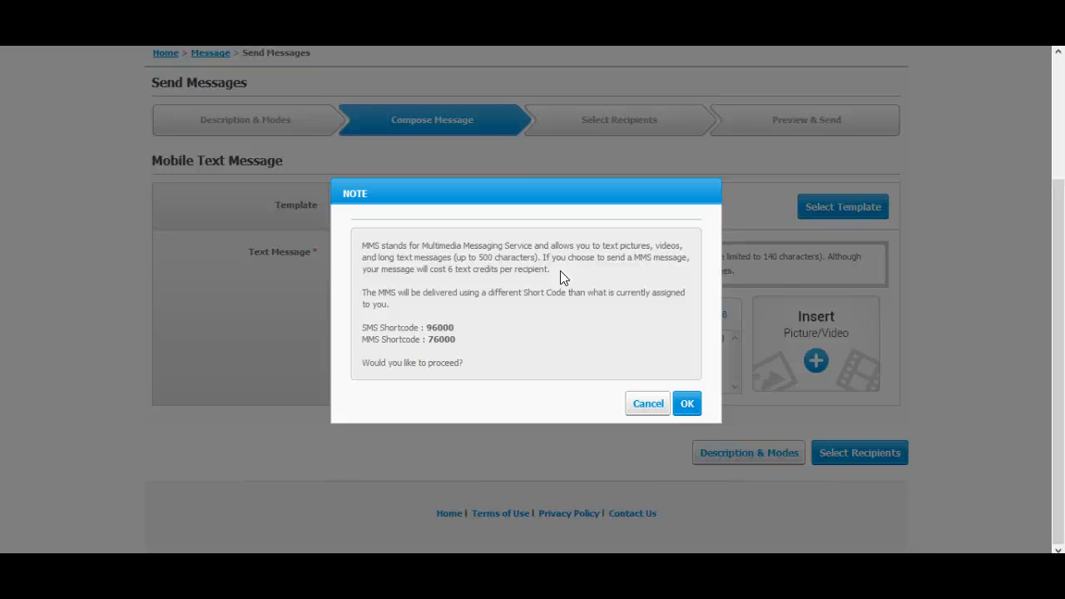
pyautogui.click(688, 404)
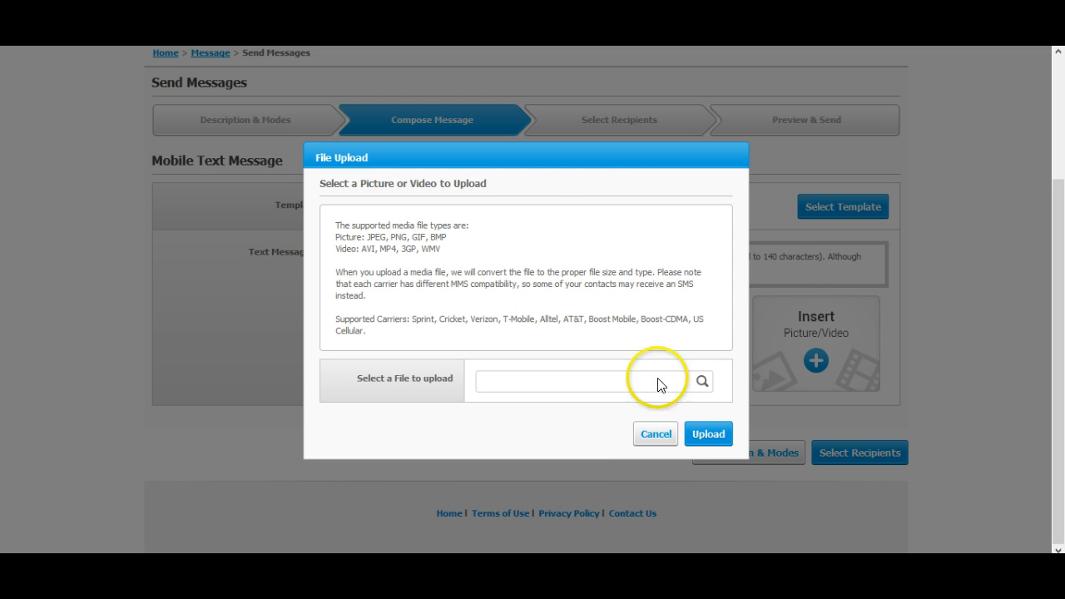
pyautogui.moveTo(643, 173); pyautogui.dragTo(666, 347)
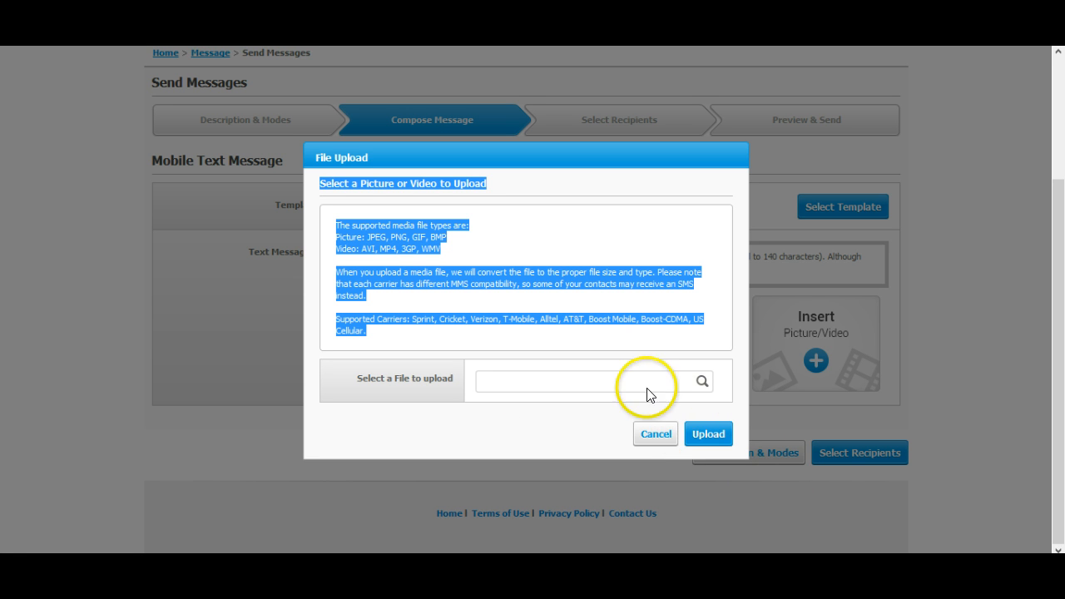
pyautogui.click(703, 382)
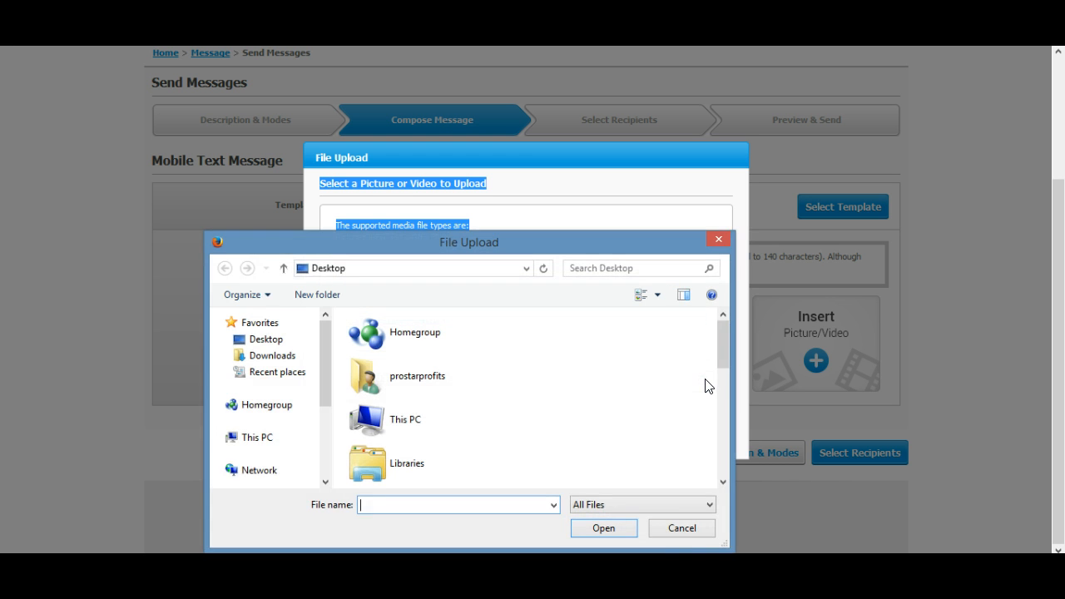
pyautogui.click(684, 530)
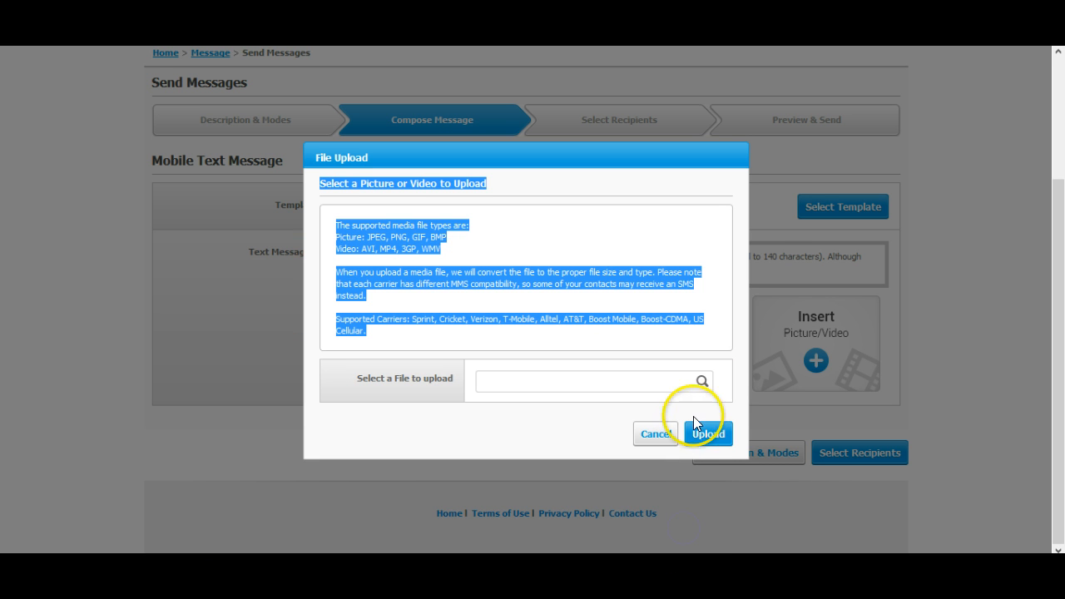
pyautogui.click(654, 435)
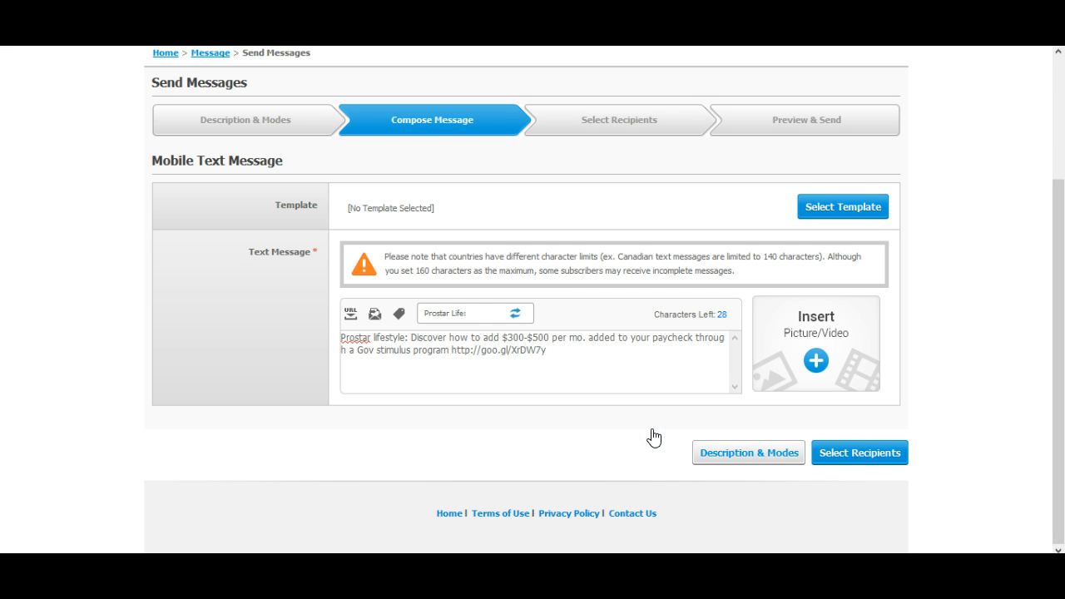
# Proceed to recipient selection, add the Contest contact list to the selected lists, and continue to the message preview
pyautogui.moveTo(547, 351); pyautogui.dragTo(450, 349)
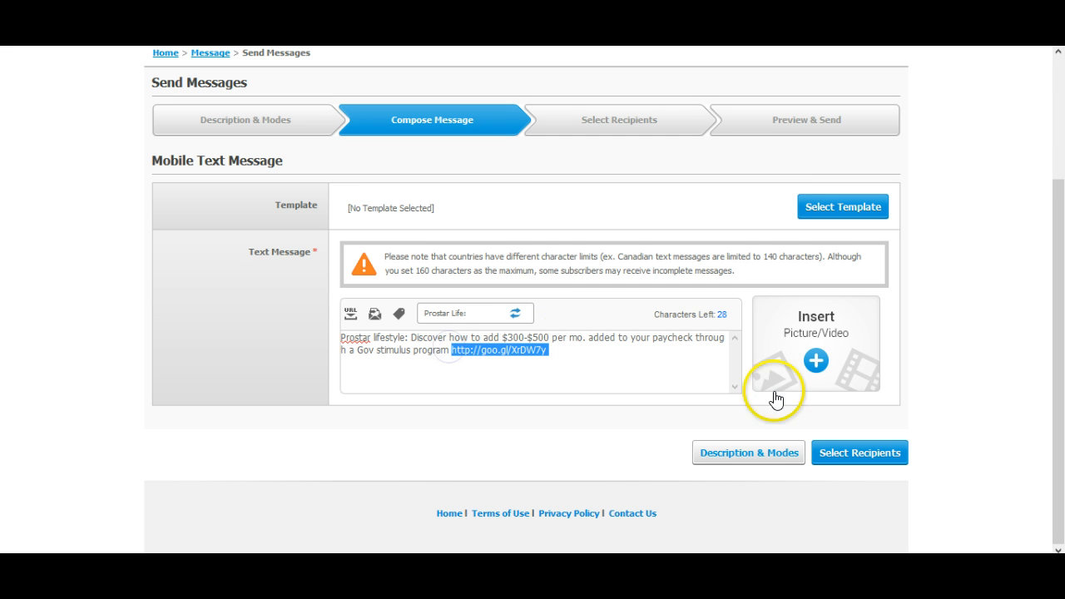
pyautogui.click(850, 455)
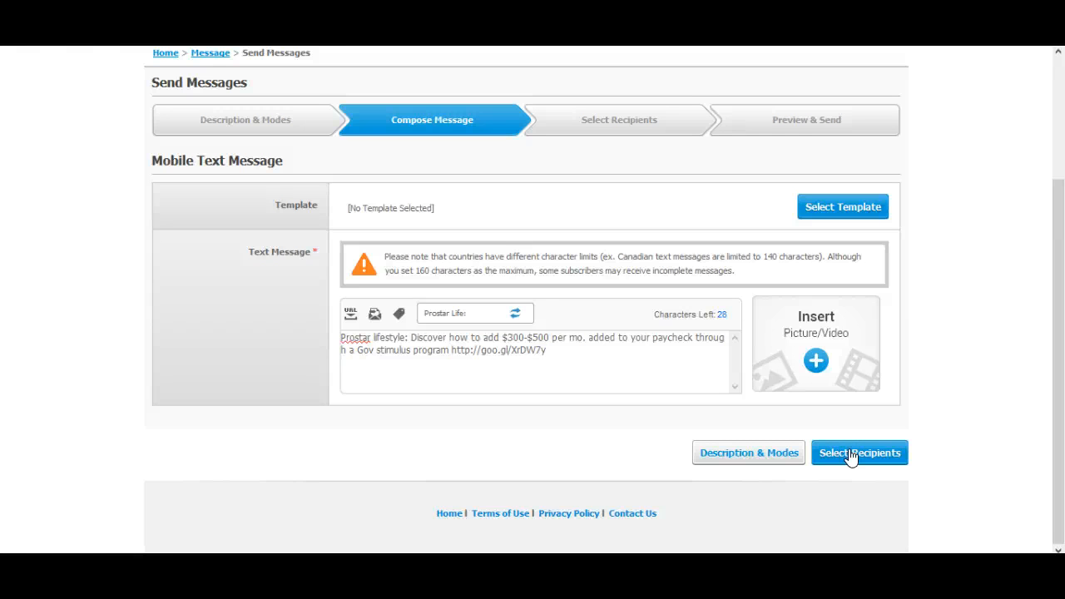
pyautogui.click(851, 455)
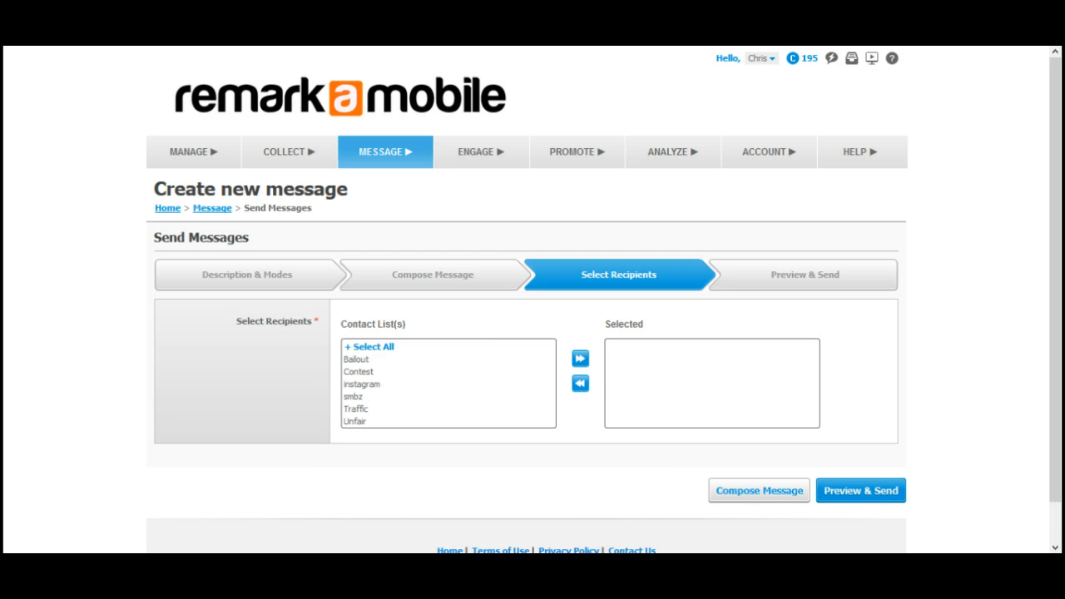
pyautogui.click(373, 376)
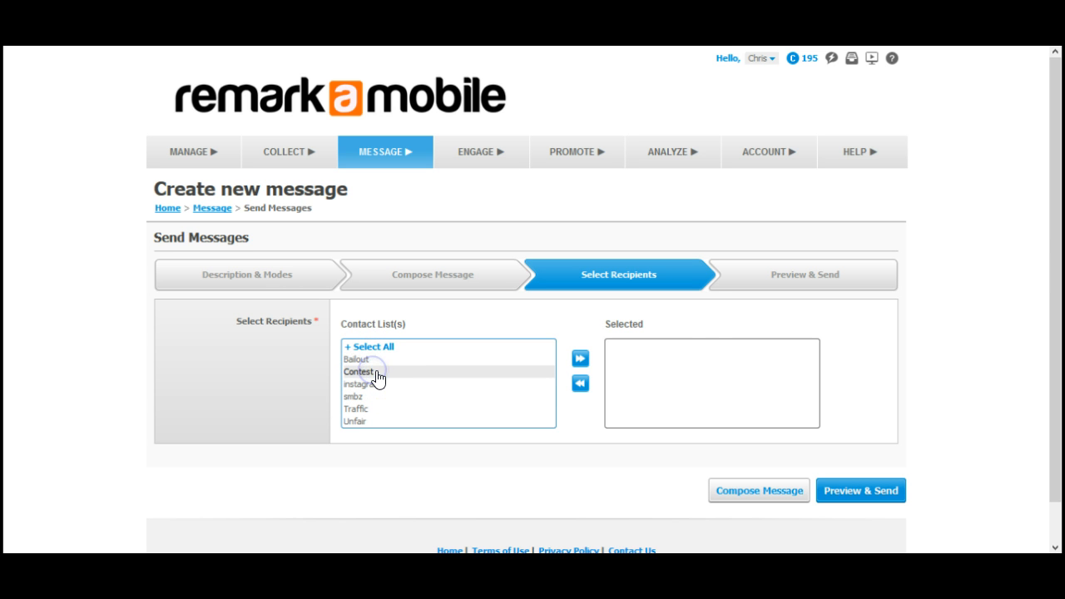
pyautogui.click(580, 360)
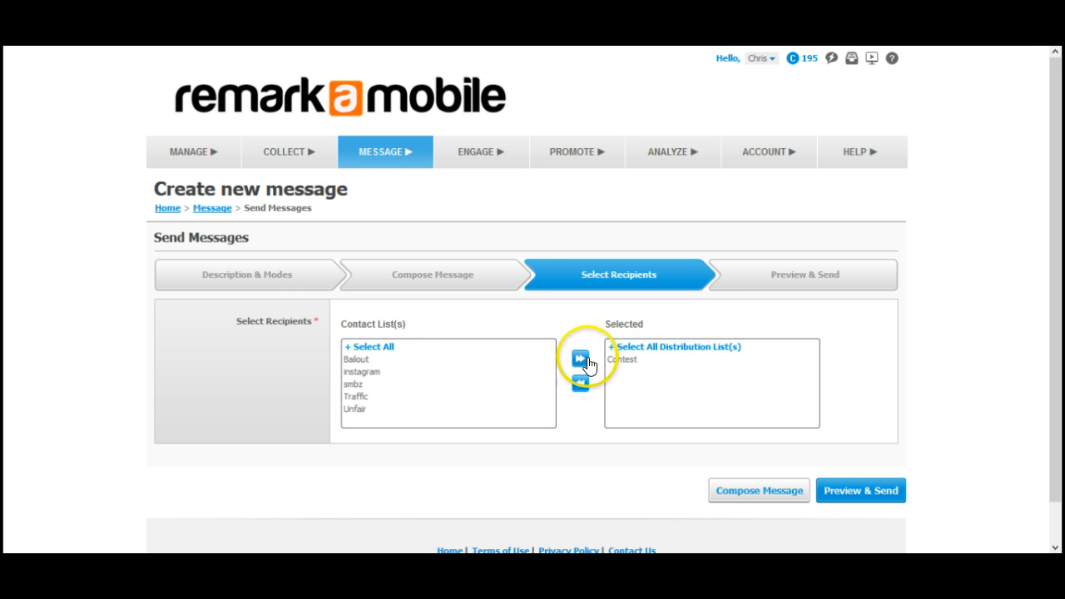
pyautogui.click(861, 492)
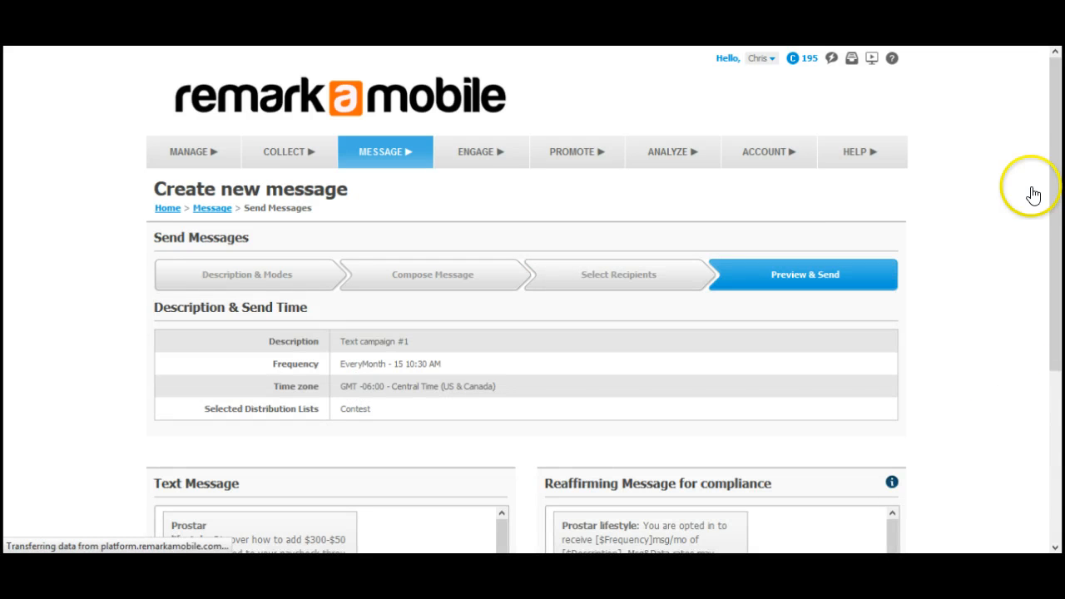
# Review the message preview, certify compliance with the laws and RemarkaMobile policies, and send the automated message
pyautogui.moveTo(1053, 149); pyautogui.dragTo(1053, 206)
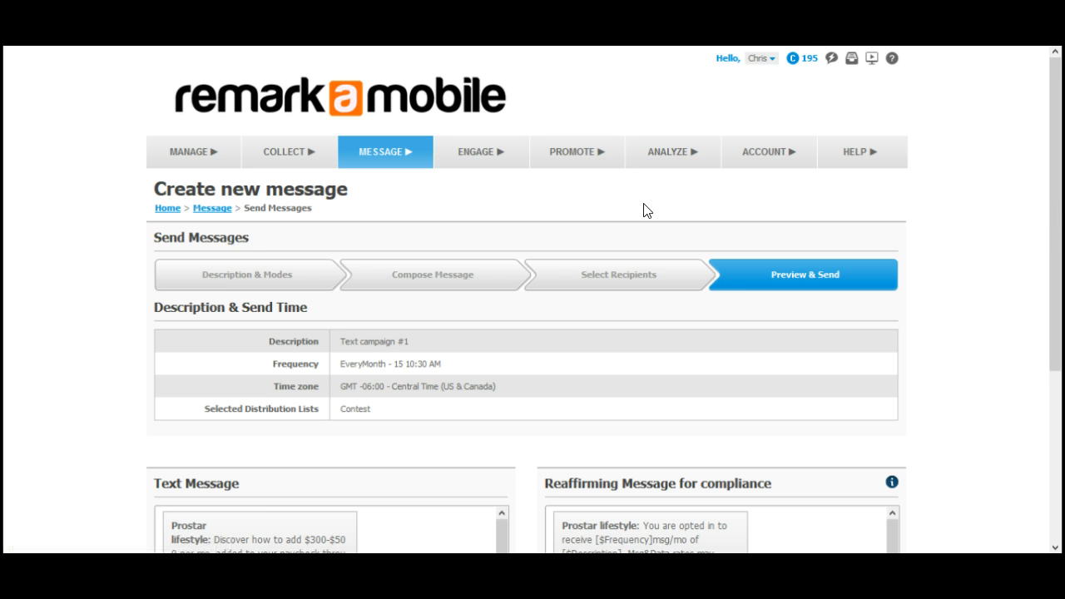
pyautogui.moveTo(1050, 169); pyautogui.dragTo(1057, 276)
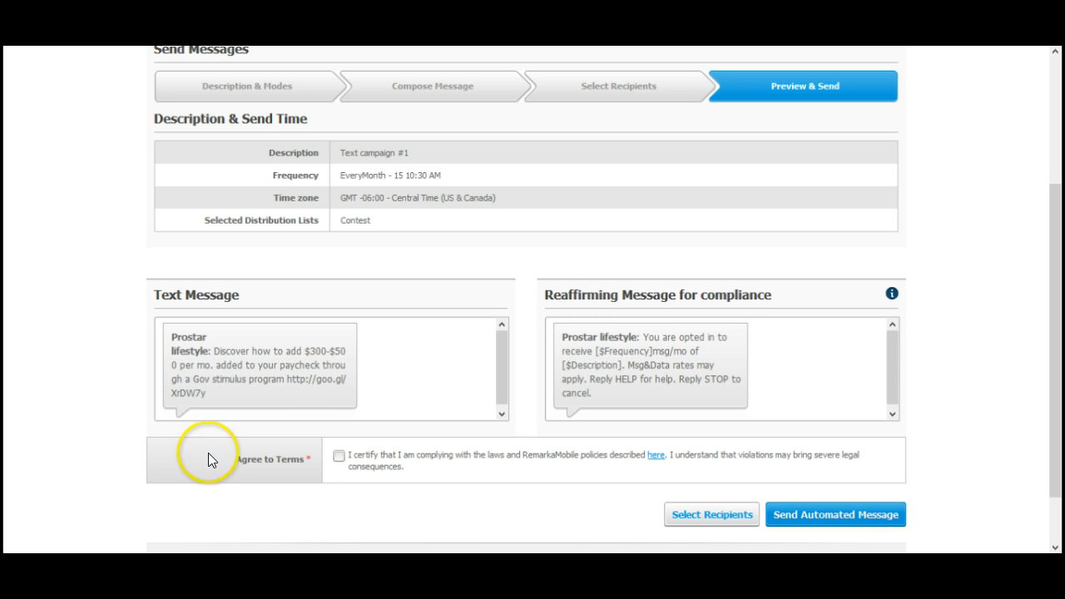
pyautogui.click(339, 456)
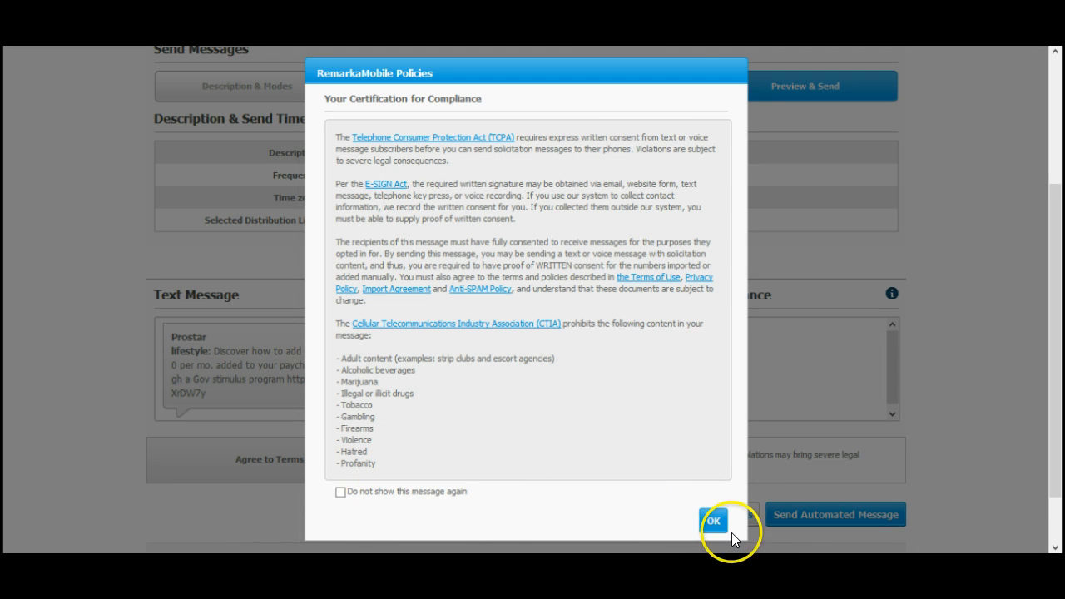
pyautogui.click(714, 521)
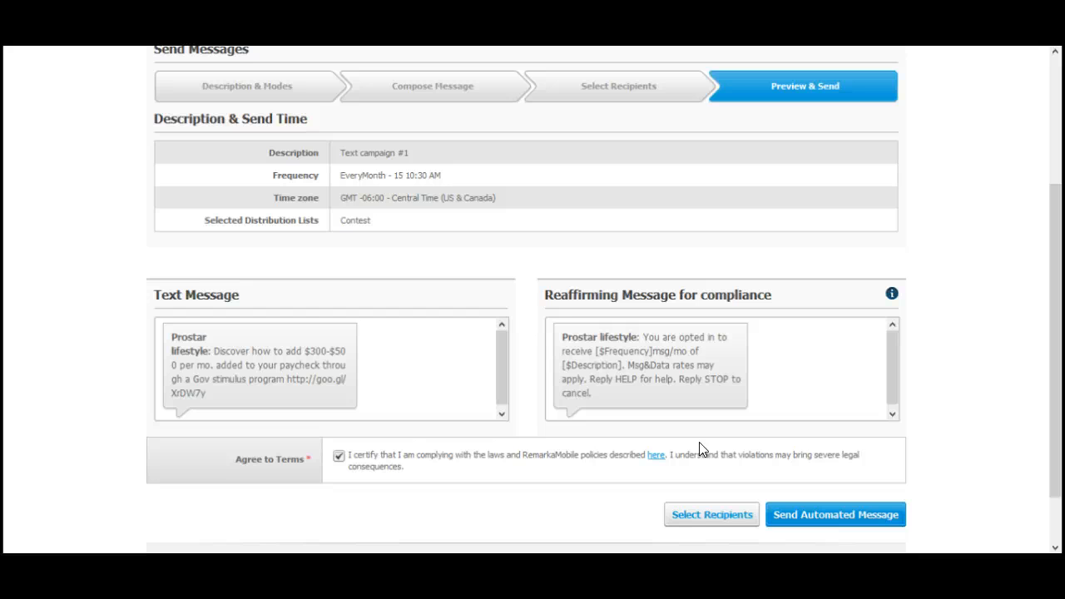
pyautogui.click(540, 443)
pyautogui.click(808, 516)
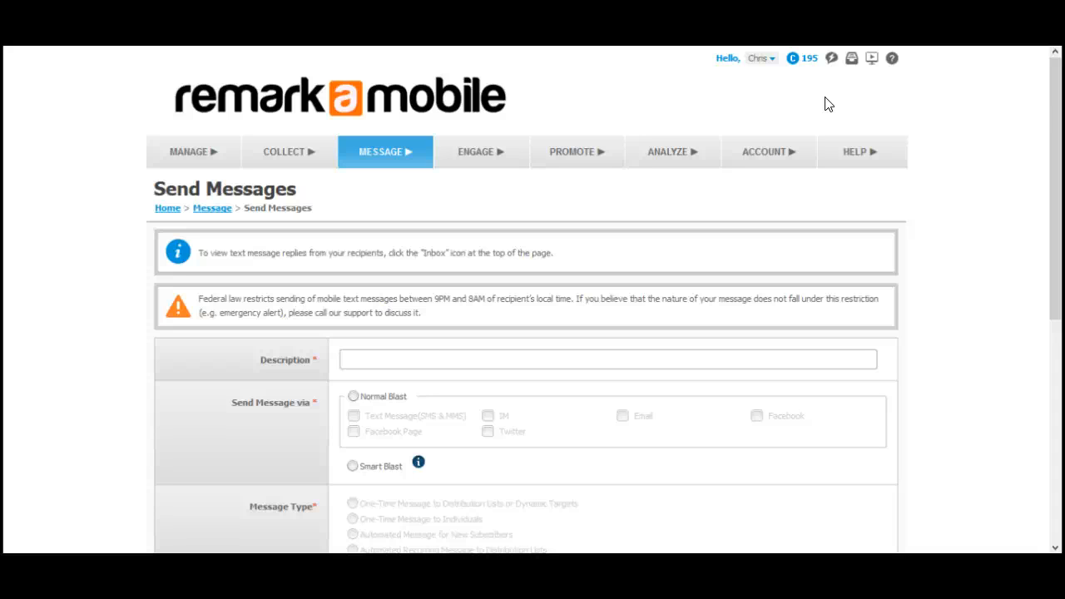
# Start another message described as "saa", using Normal Blast via Text Message (SMS & MMS) and Automated Recurring Message to Distribution Lists
pyautogui.click(791, 103)
pyautogui.moveTo(1055, 89); pyautogui.dragTo(1057, 183)
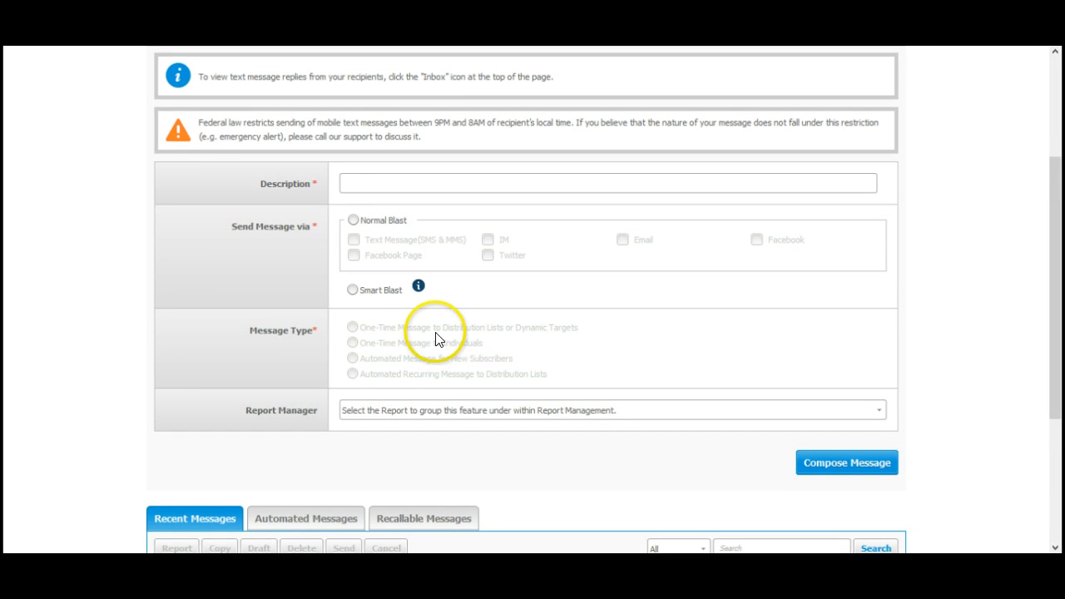
pyautogui.click(363, 186)
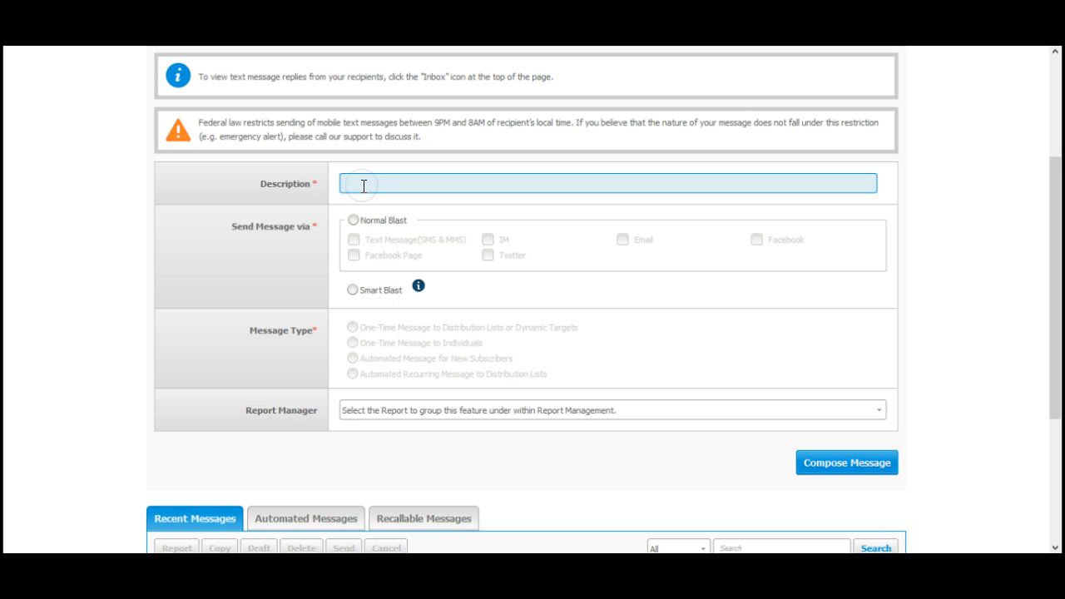
pyautogui.write('saa')
pyautogui.click(353, 220)
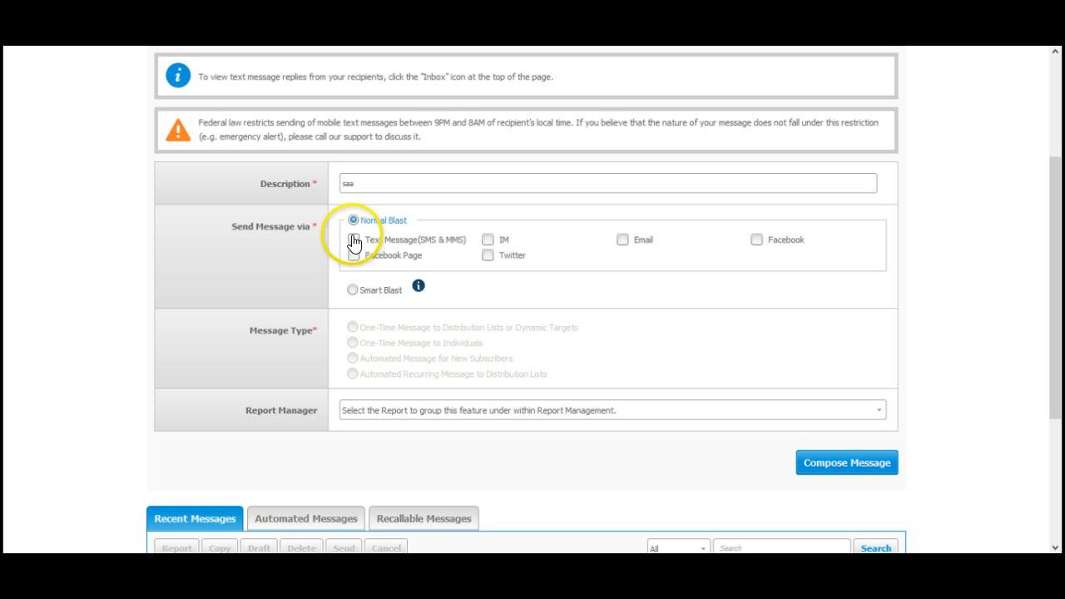
pyautogui.click(354, 240)
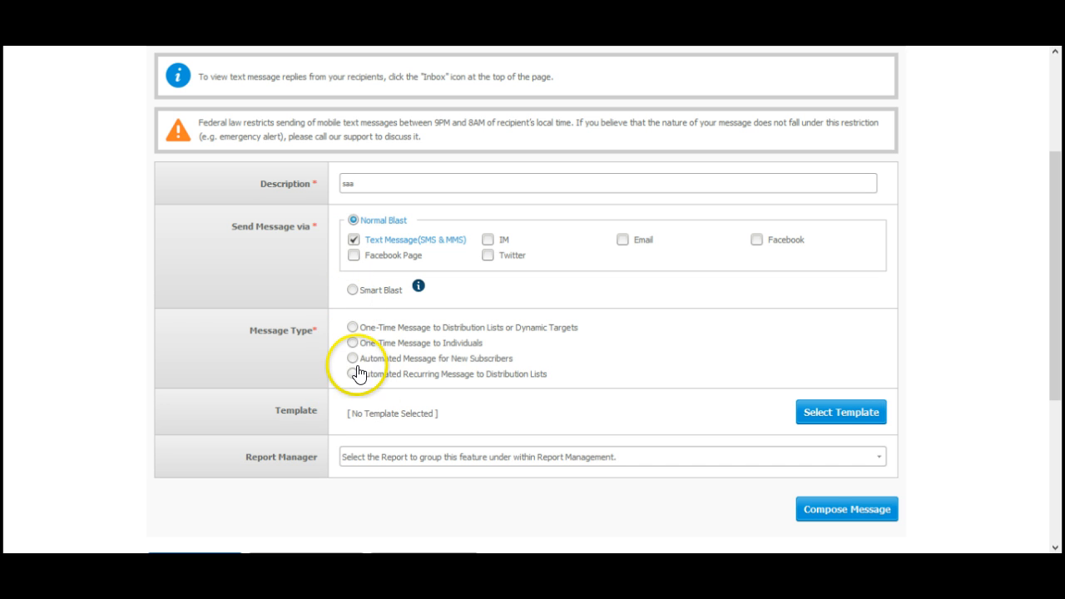
pyautogui.click(353, 375)
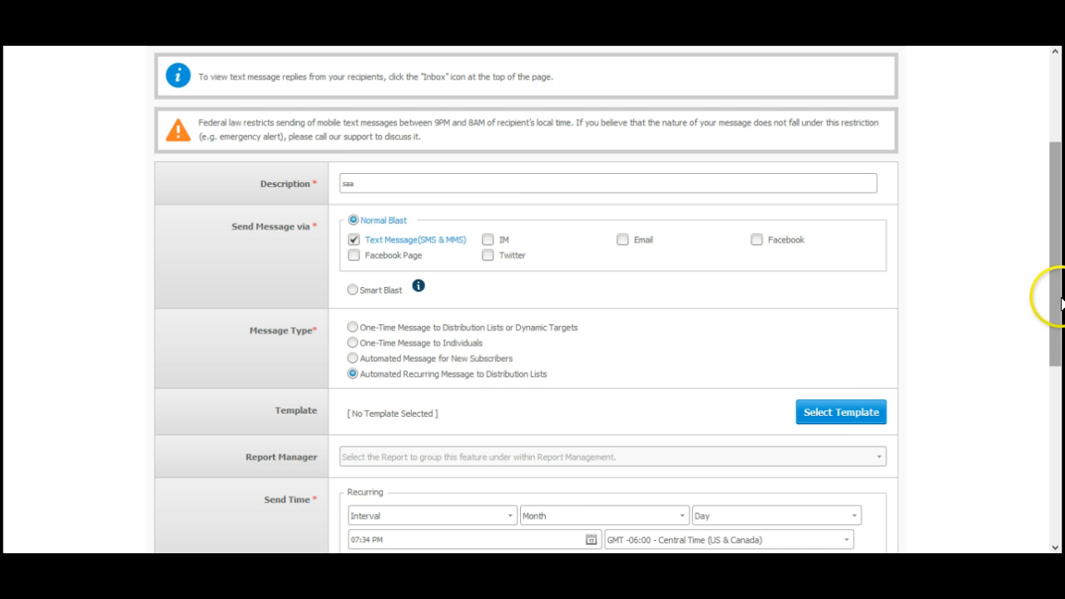
# Try to open the Report Manager choices for the recurring message
pyautogui.moveTo(1050, 245); pyautogui.dragTo(1042, 313)
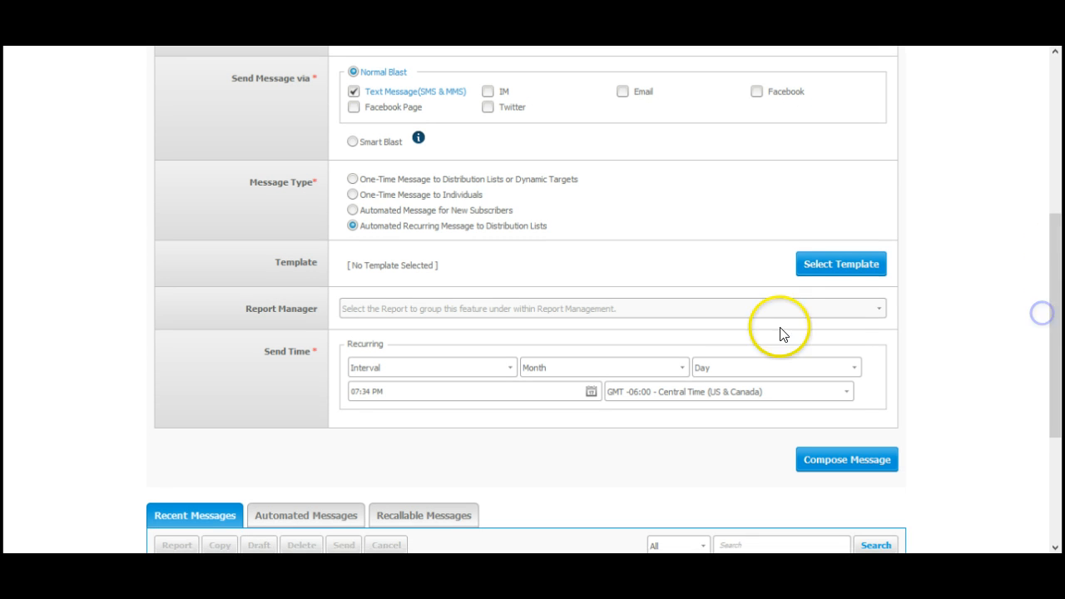
pyautogui.click(880, 308)
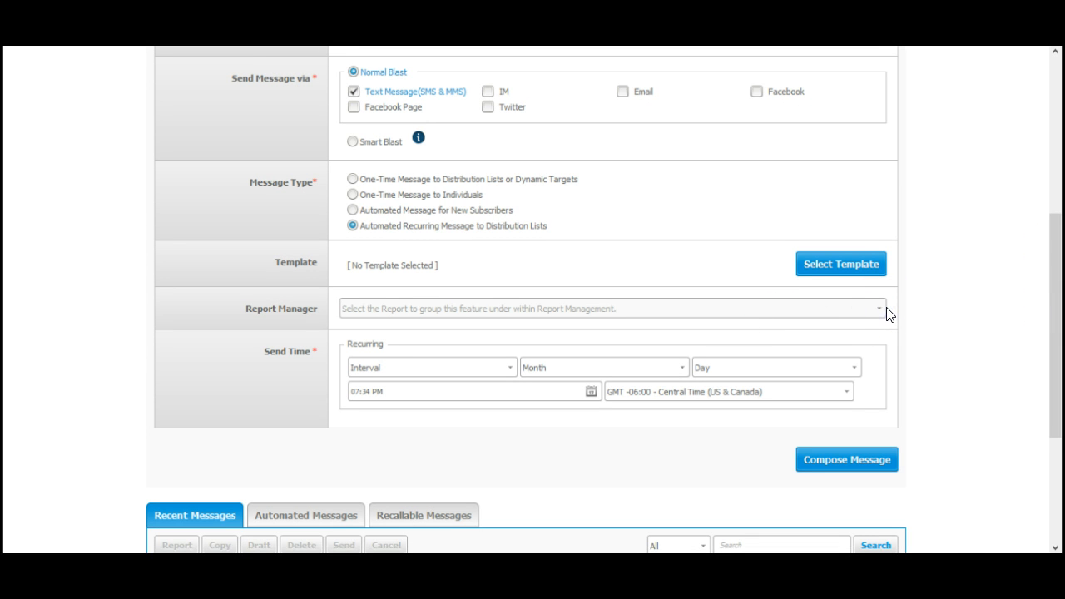
pyautogui.click(880, 310)
pyautogui.click(879, 309)
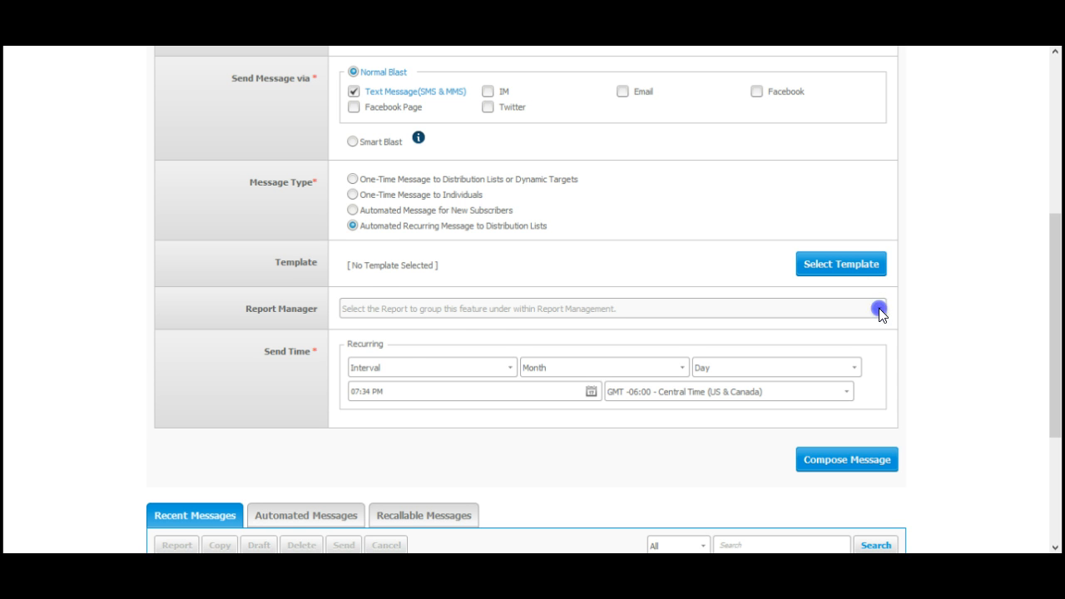
pyautogui.click(388, 304)
# Set the recurring send time's month to Jan and its day to 15
pyautogui.click(375, 371)
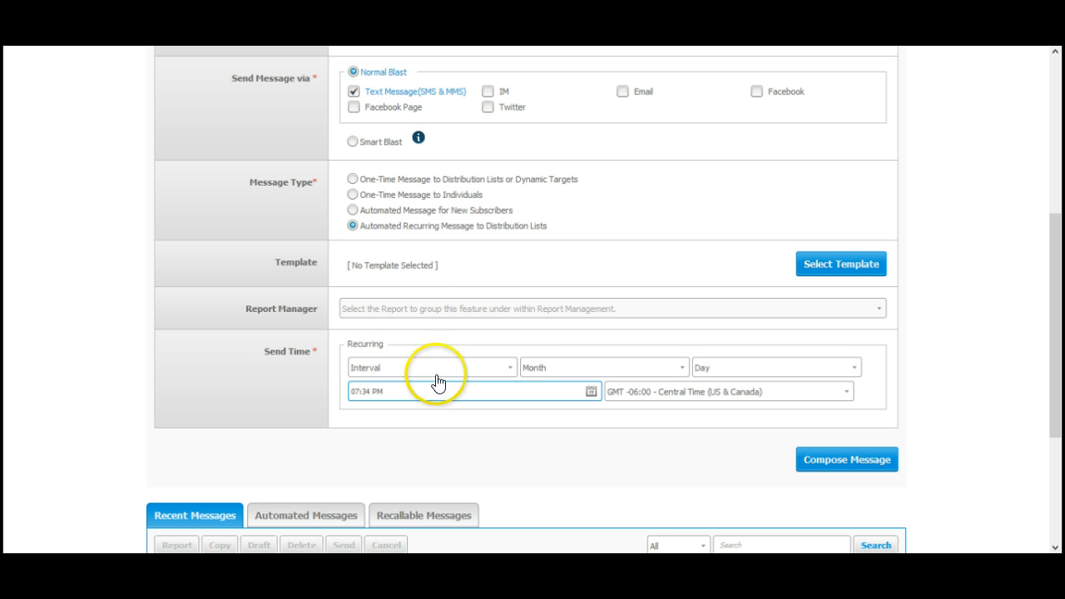
pyautogui.click(680, 368)
pyautogui.click(678, 371)
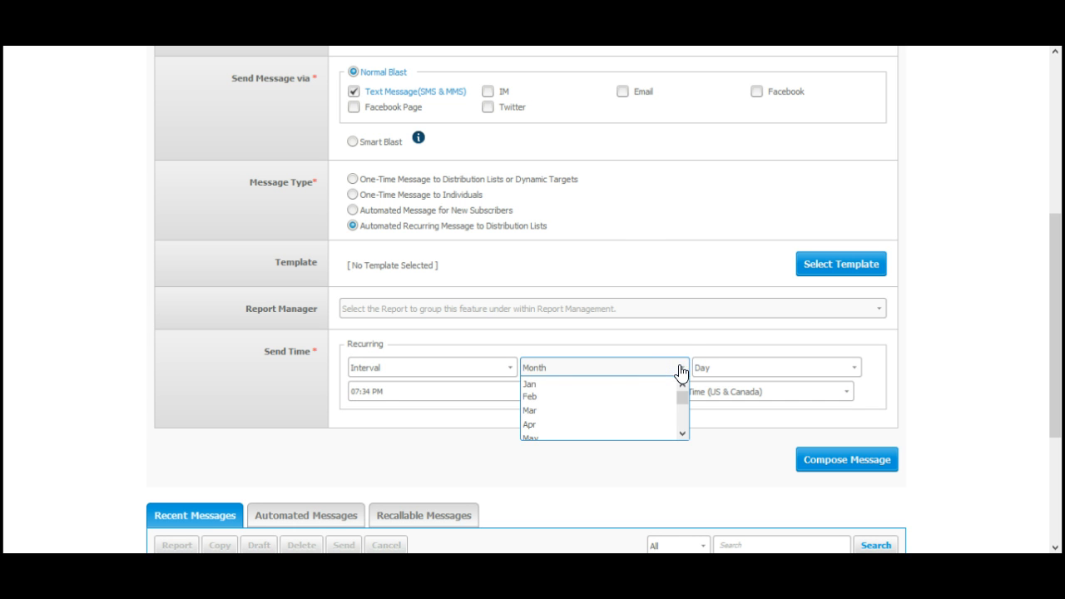
pyautogui.click(614, 387)
pyautogui.click(827, 374)
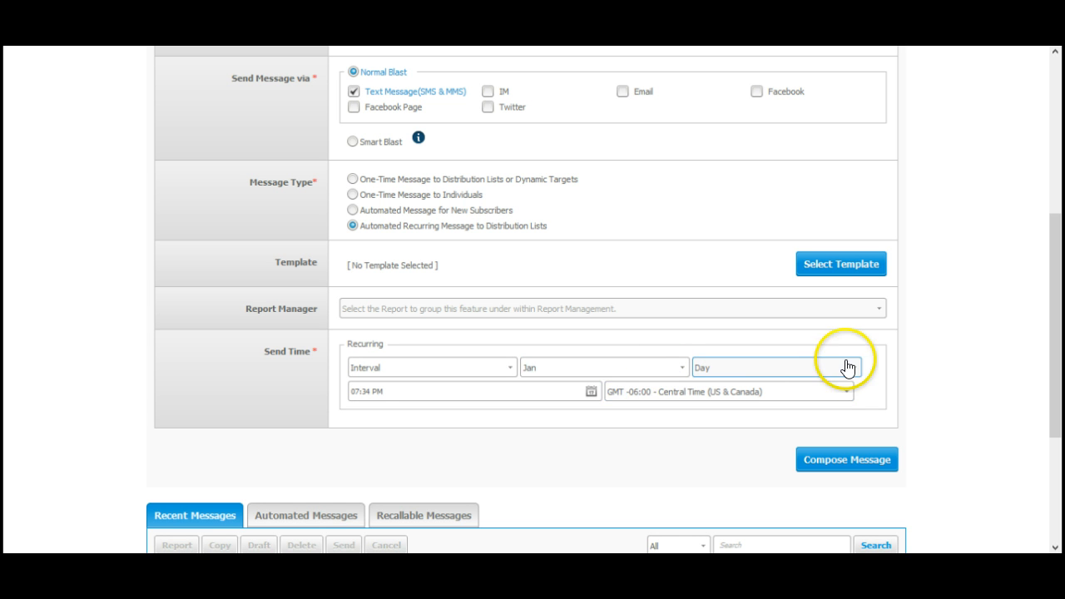
pyautogui.click(853, 370)
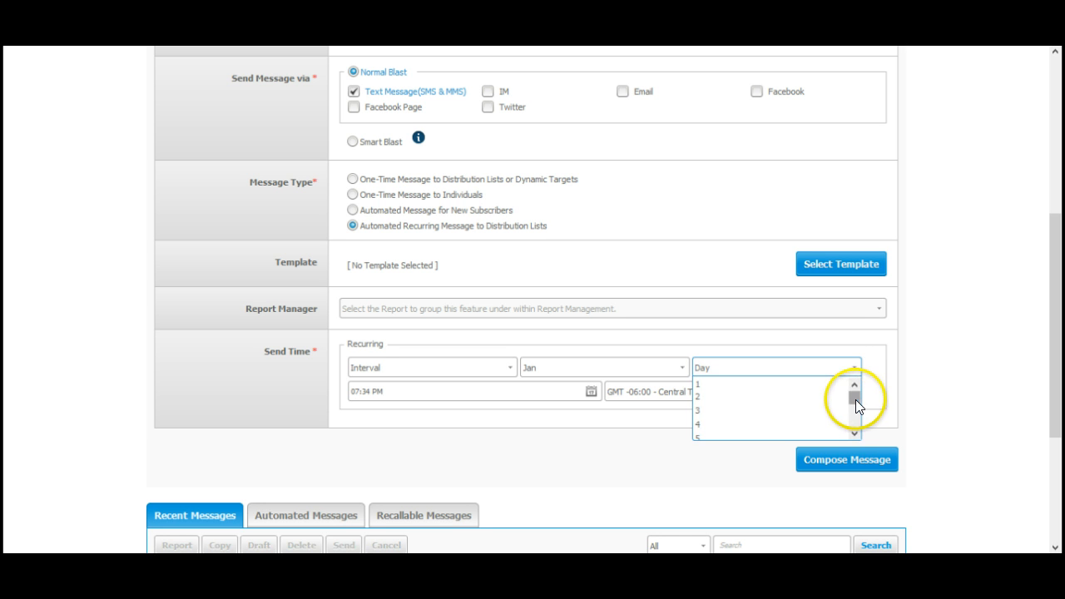
pyautogui.click(855, 433)
pyautogui.click(855, 433)
pyautogui.click(855, 433)
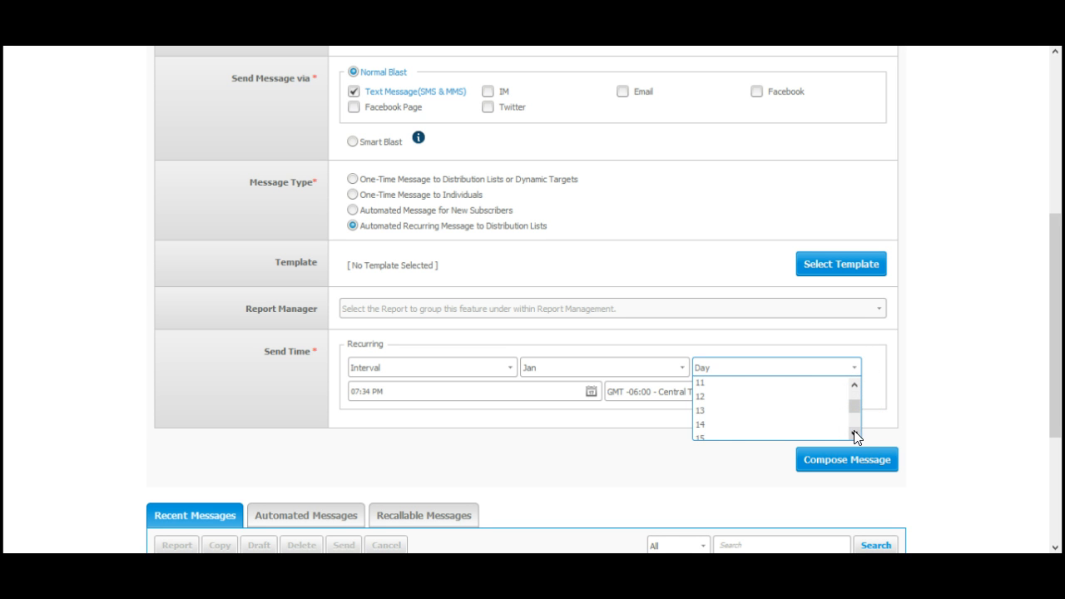
pyautogui.click(855, 433)
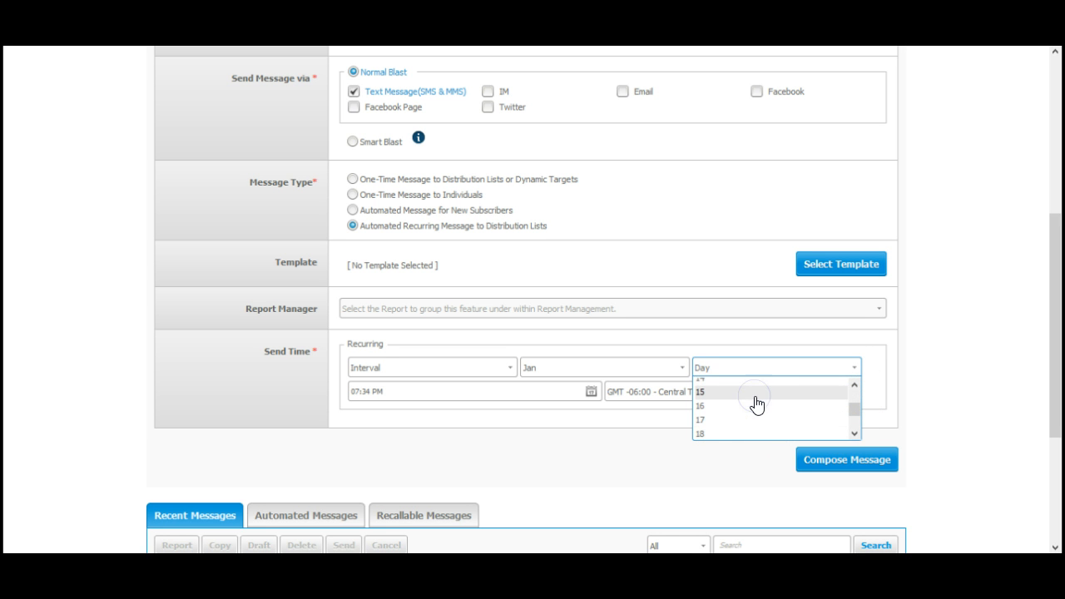
pyautogui.click(755, 392)
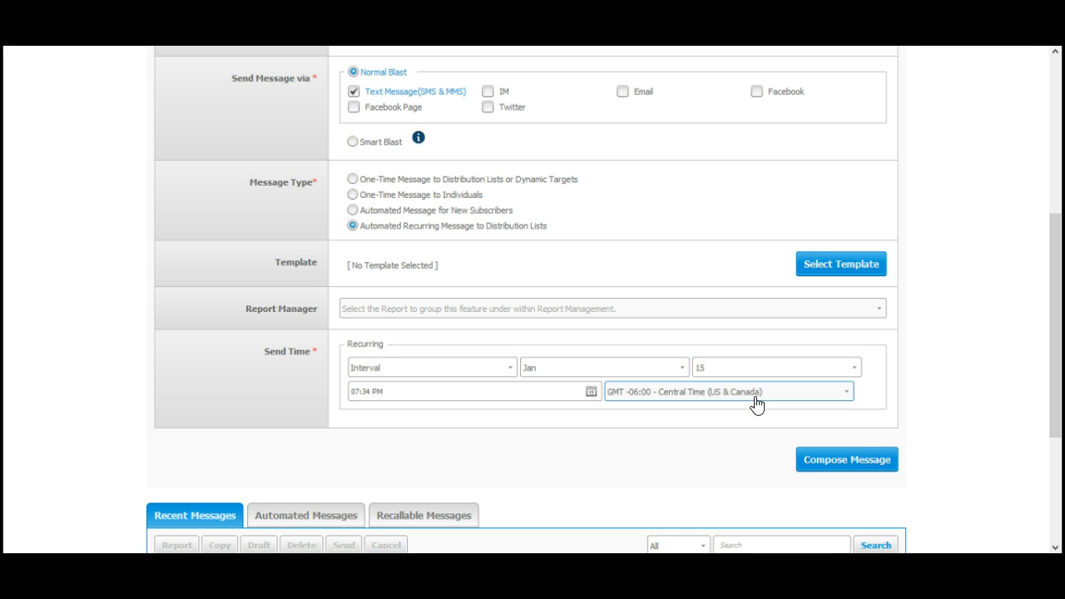
# Change the month of the recurring send time to Feb
pyautogui.click(682, 368)
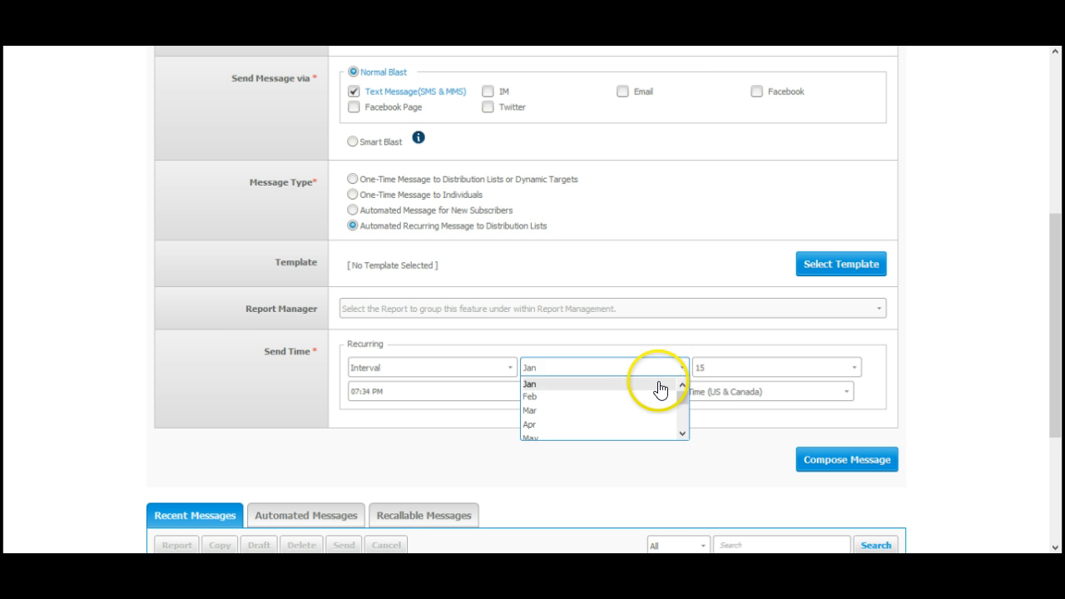
pyautogui.click(641, 398)
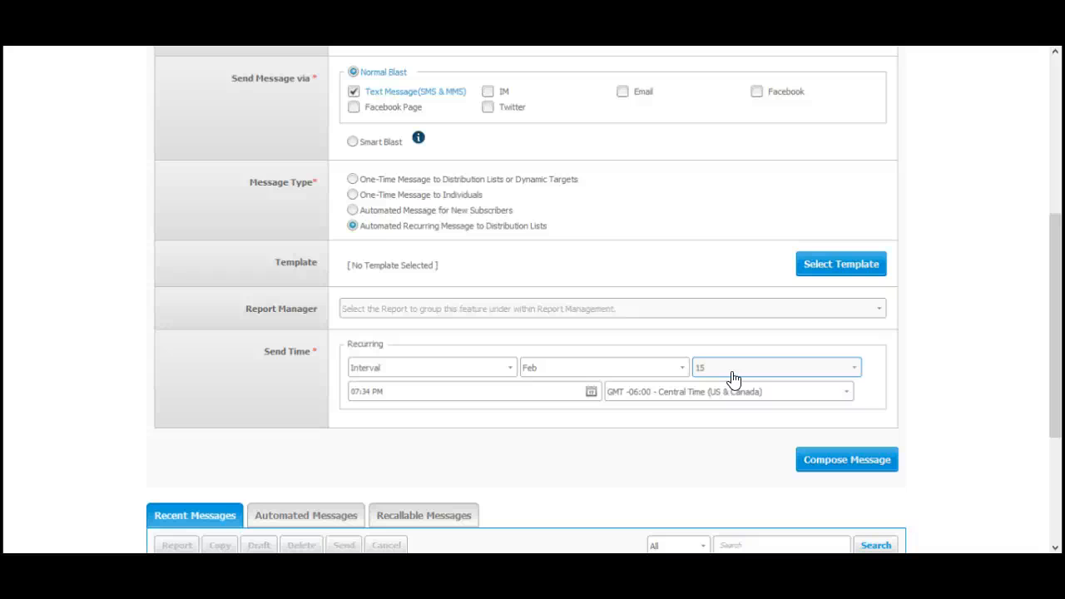
pyautogui.moveTo(1049, 278); pyautogui.dragTo(1044, 372)
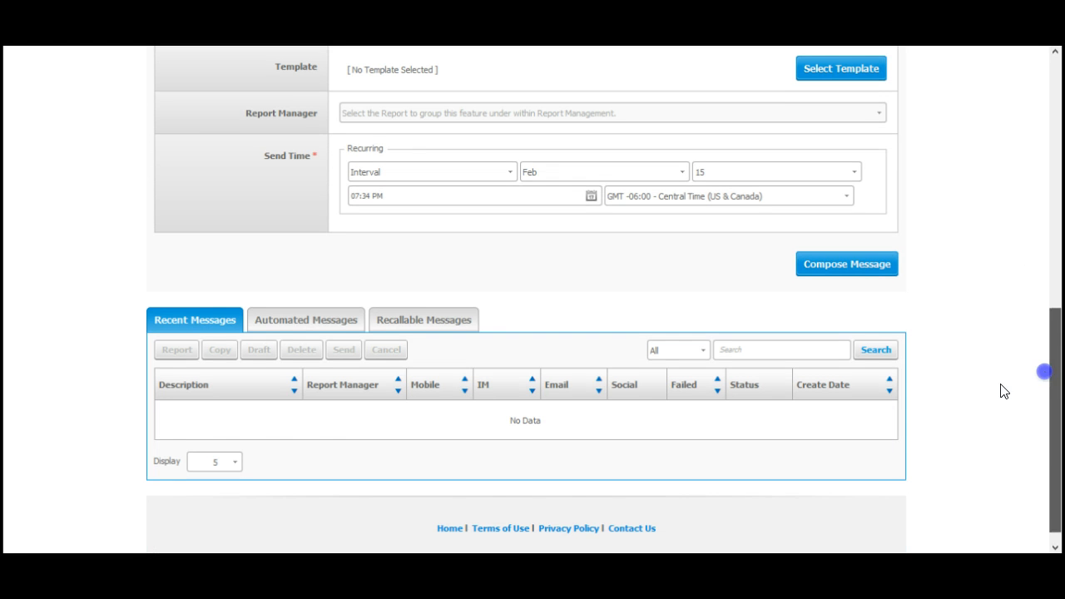